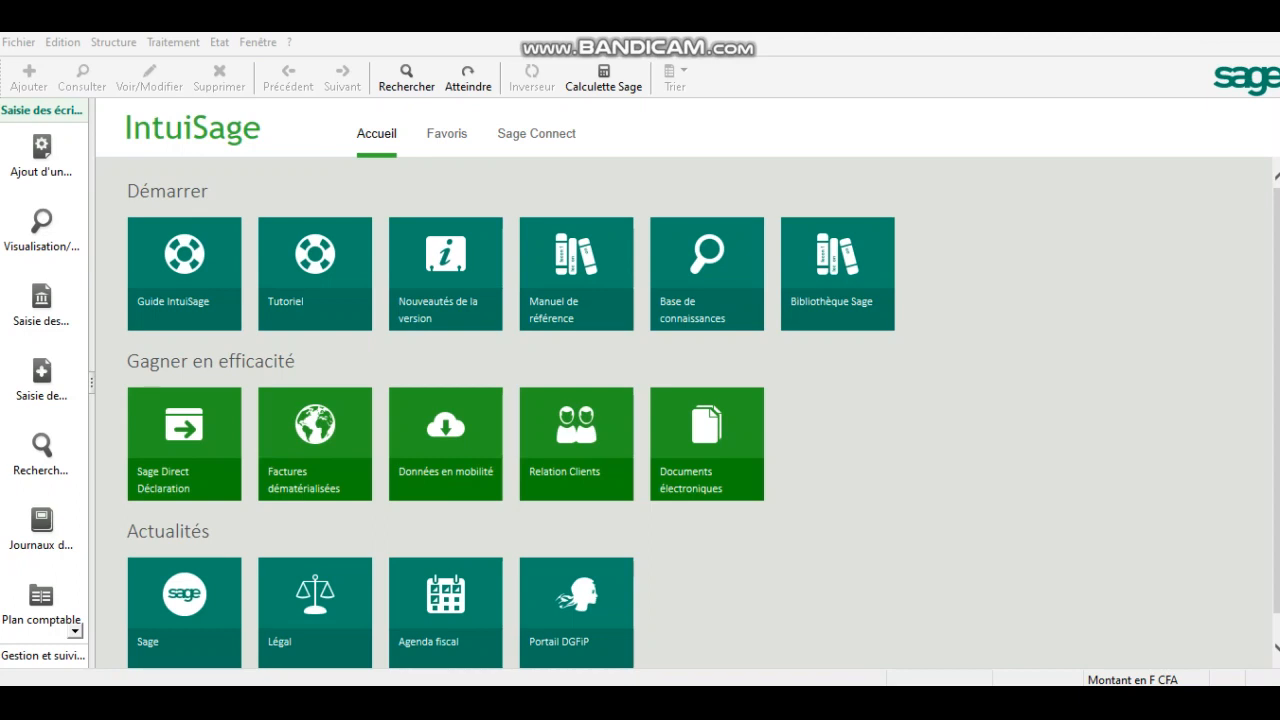
Delete the existing ACHAT DE MARCHANDISES template from the entry templates (Modèles de saisie) list.
{"action": "left_click", "coordinate": [111, 43]}
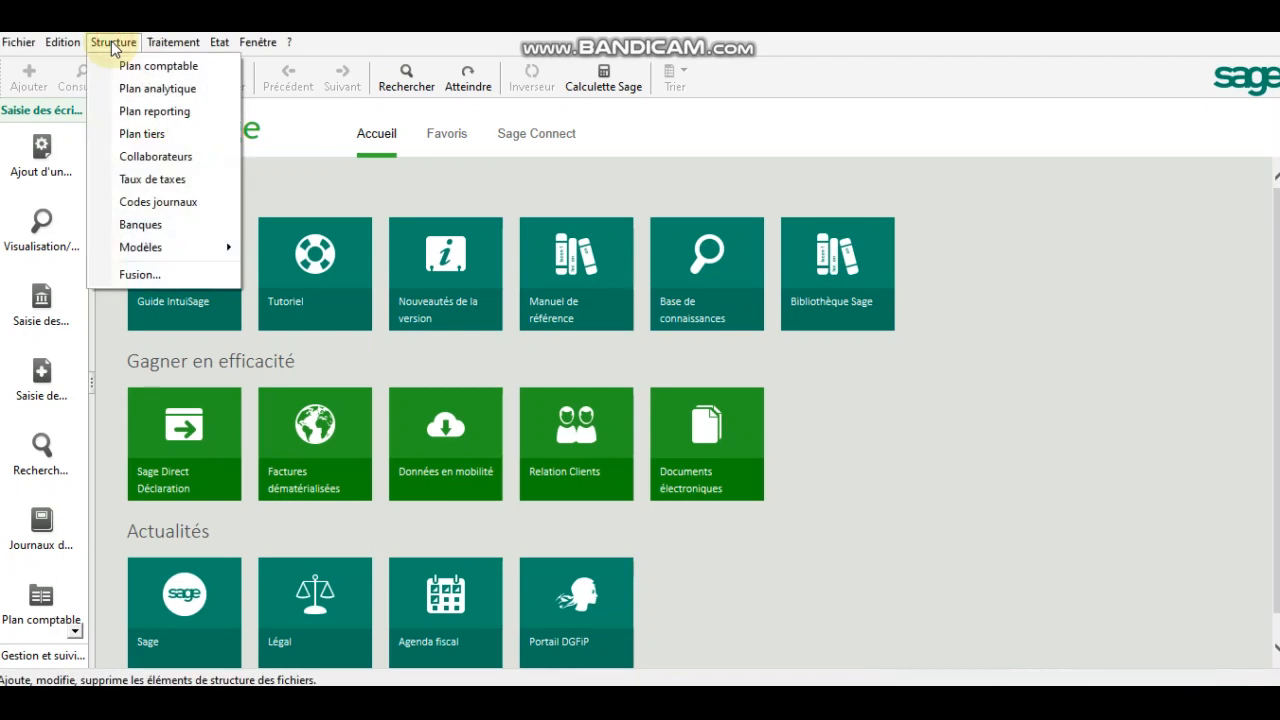
{"action": "left_click", "coordinate": [163, 250]}
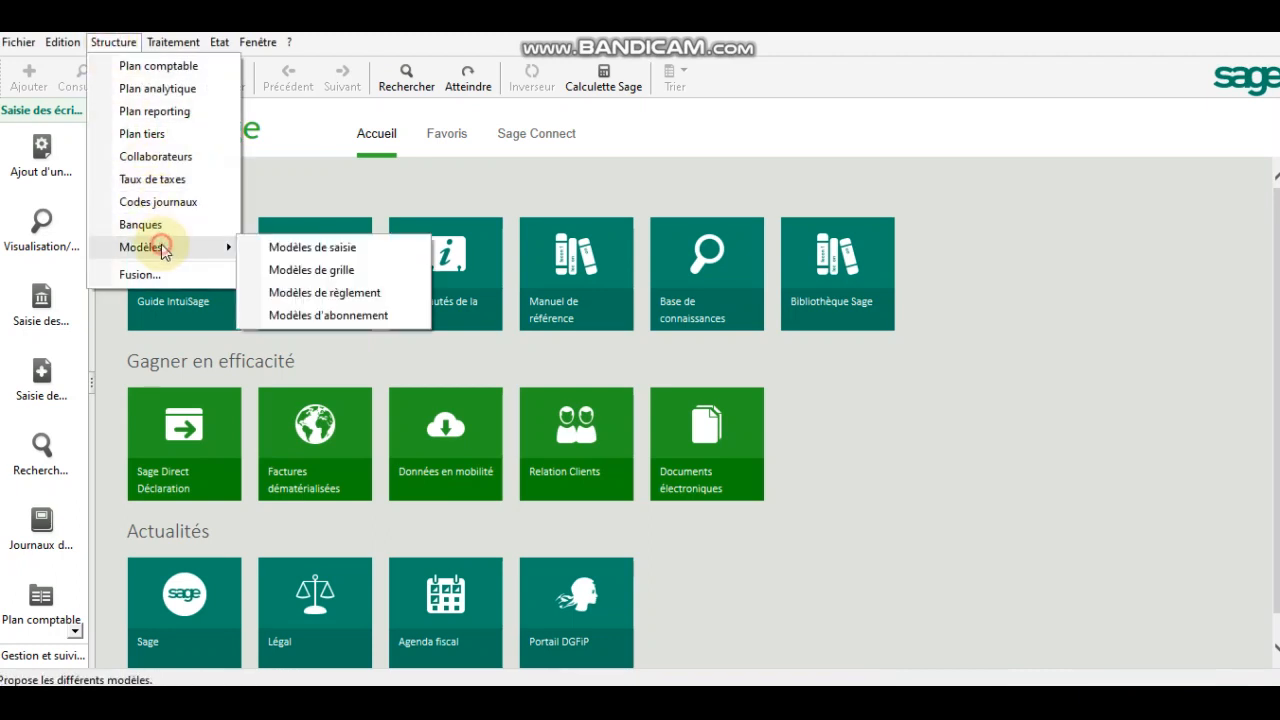
{"action": "left_click", "coordinate": [281, 254]}
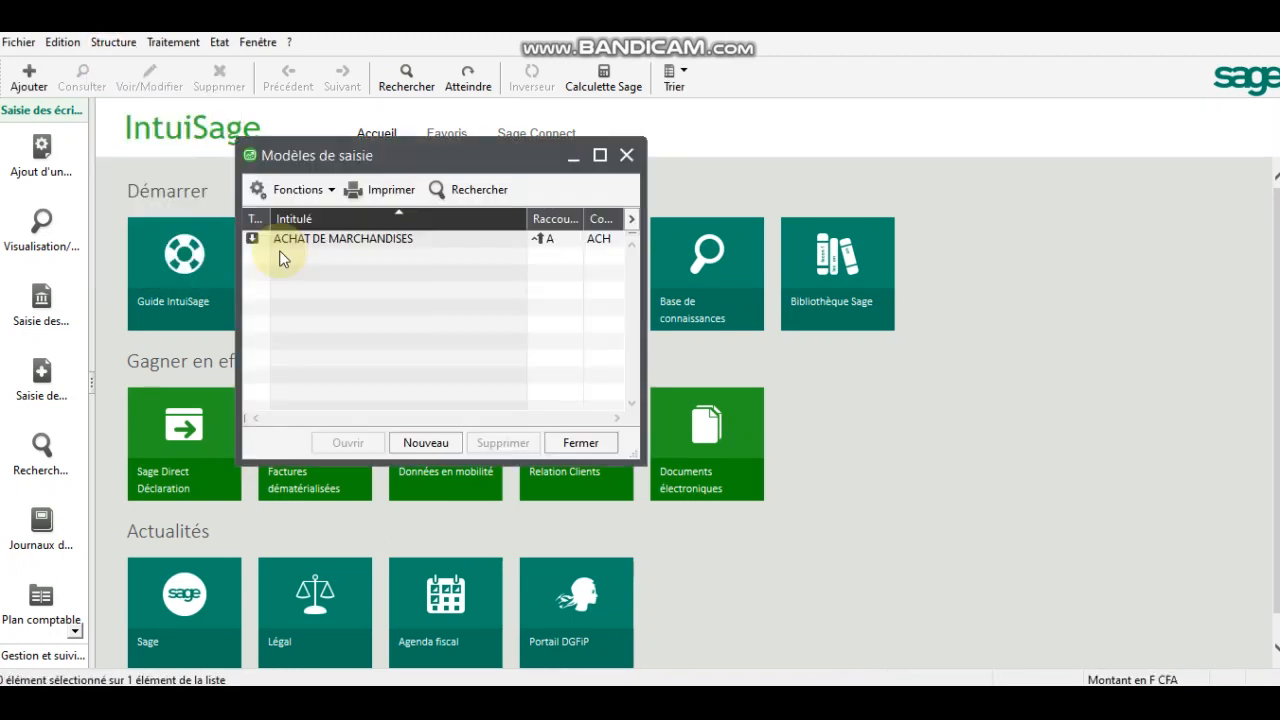
{"action": "left_click", "coordinate": [353, 239]}
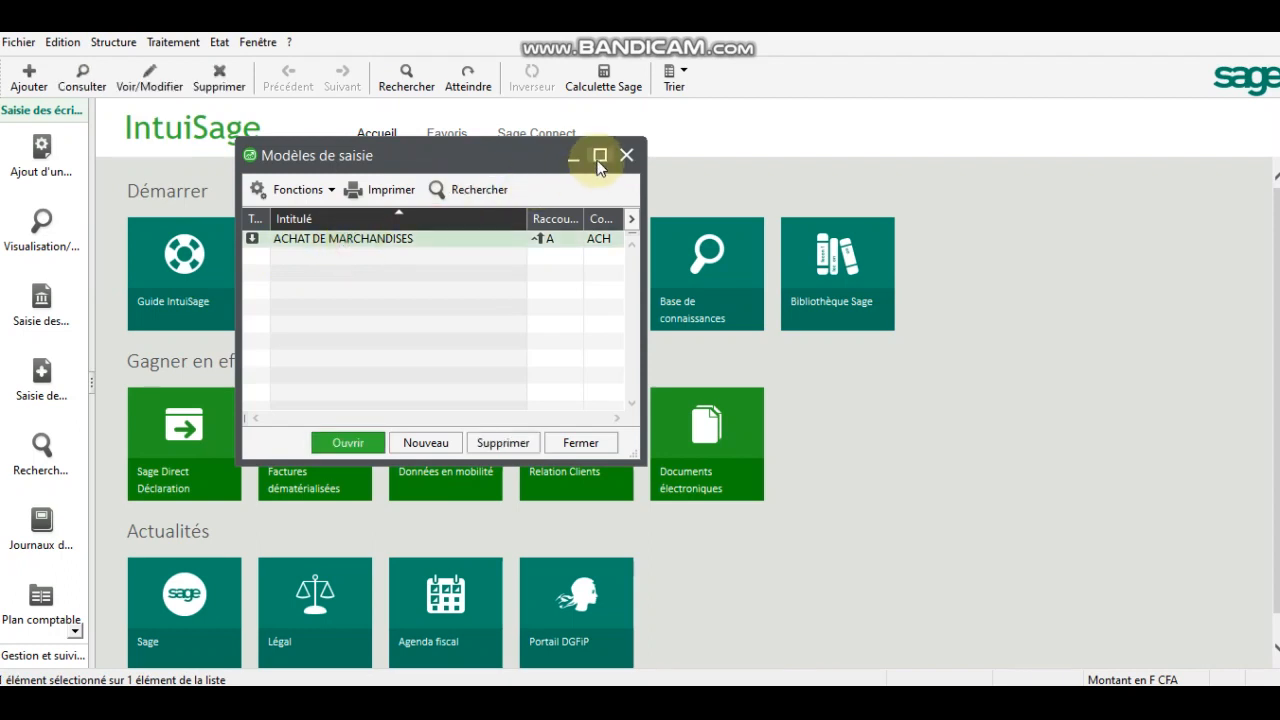
{"action": "left_click", "coordinate": [599, 160]}
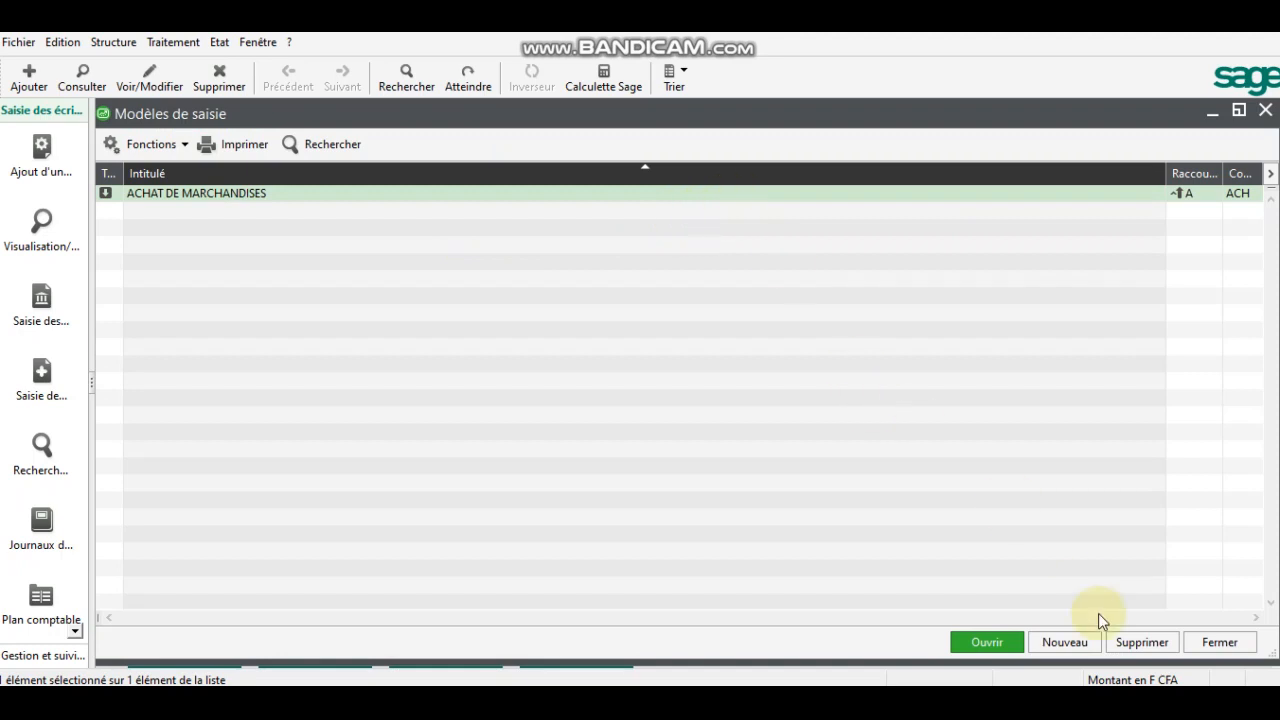
{"action": "left_click", "coordinate": [1141, 642]}
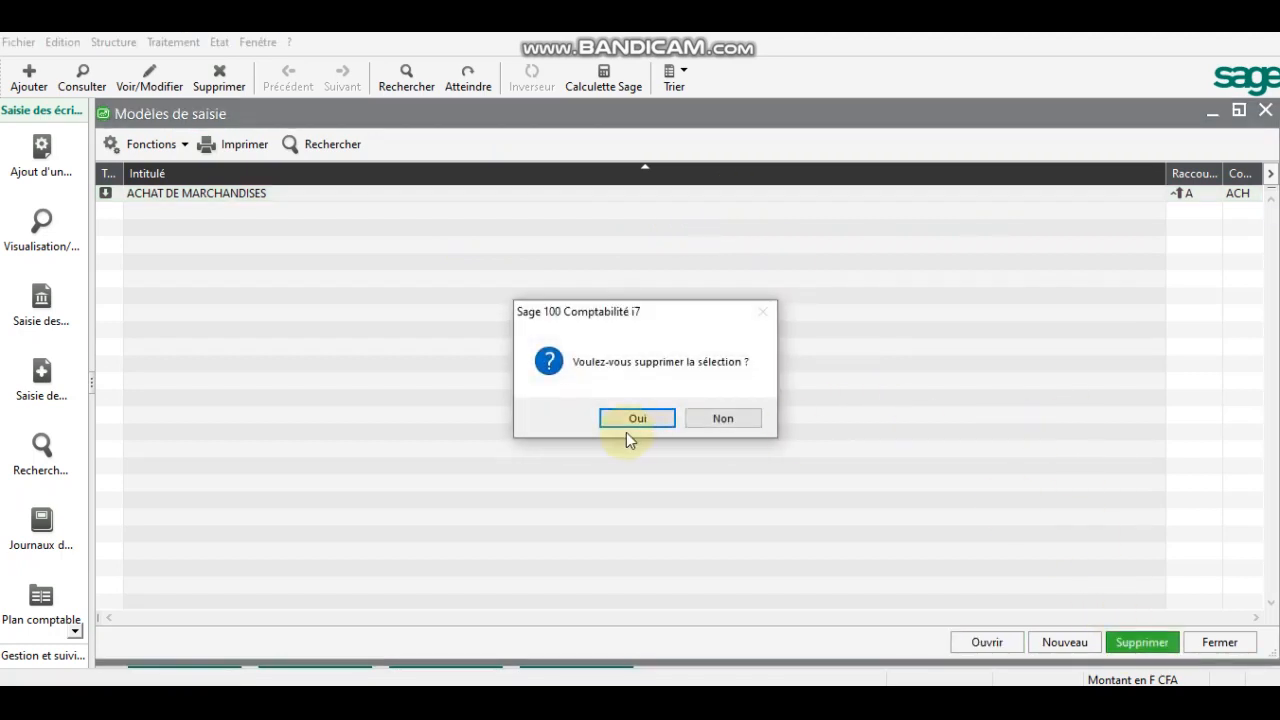
{"action": "left_click", "coordinate": [619, 418]}
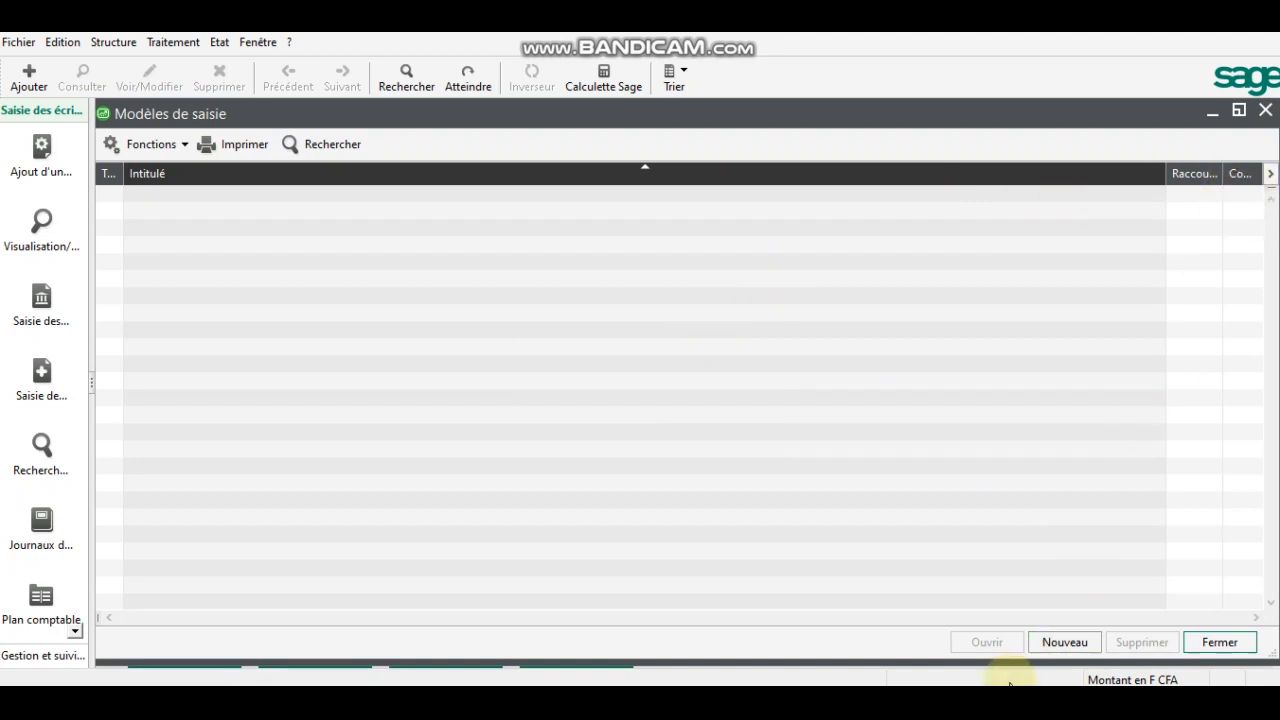
Create a new entry template titled ACHAT with the shortcut A, keeping the type Achats.
{"action": "left_click", "coordinate": [1060, 644]}
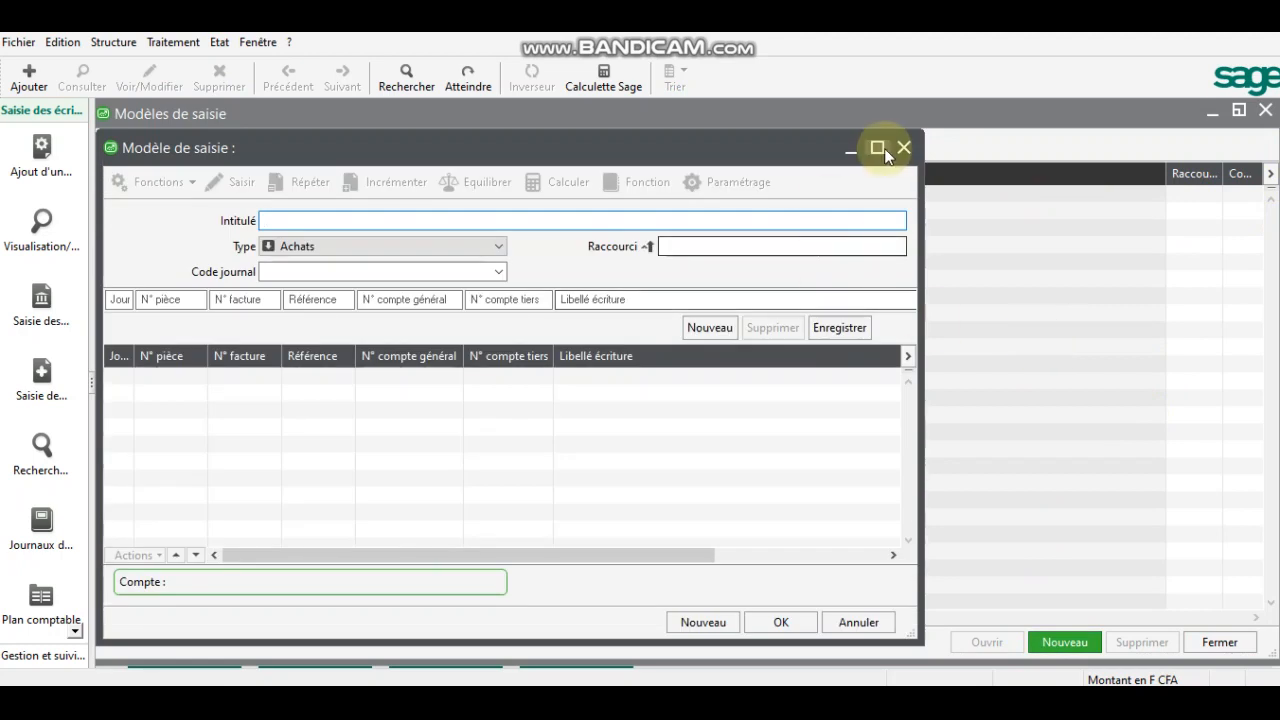
{"action": "left_click", "coordinate": [877, 149]}
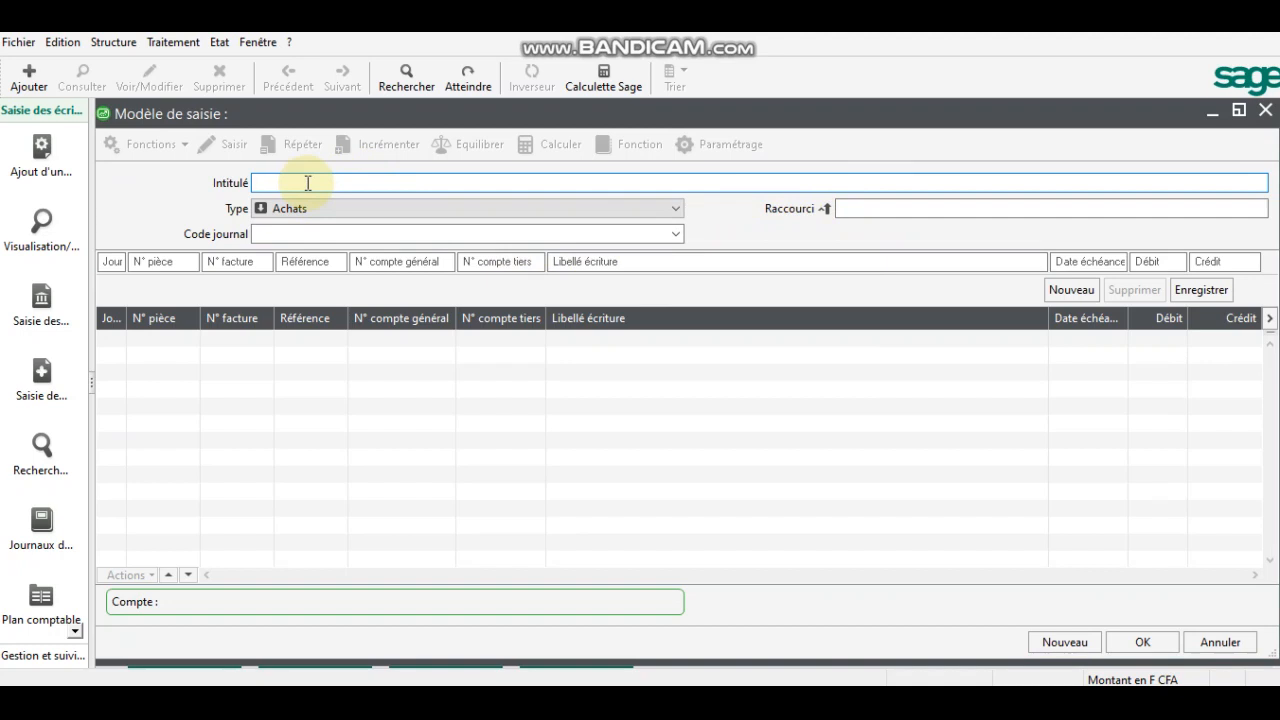
{"action": "type", "text": "AC"}
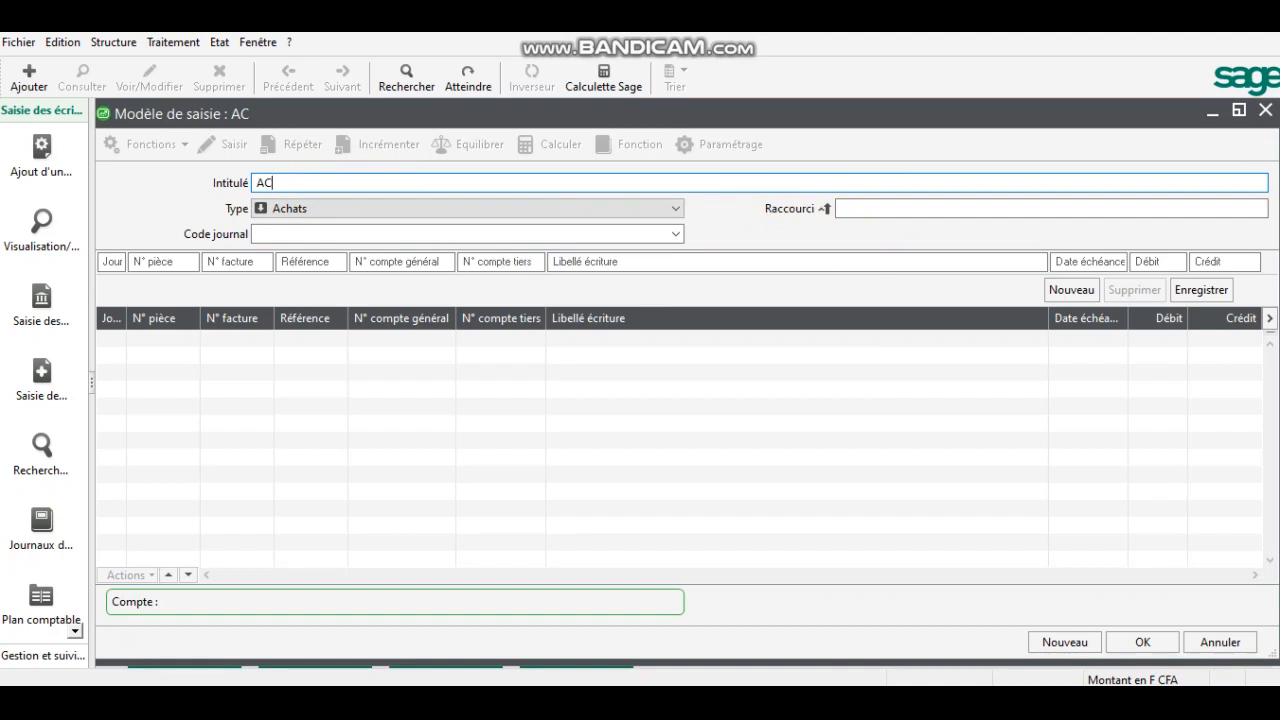
{"action": "type", "text": "HAT"}
{"action": "key", "text": "Tab"}
{"action": "key", "text": "Tab"}
{"action": "type", "text": "A"}
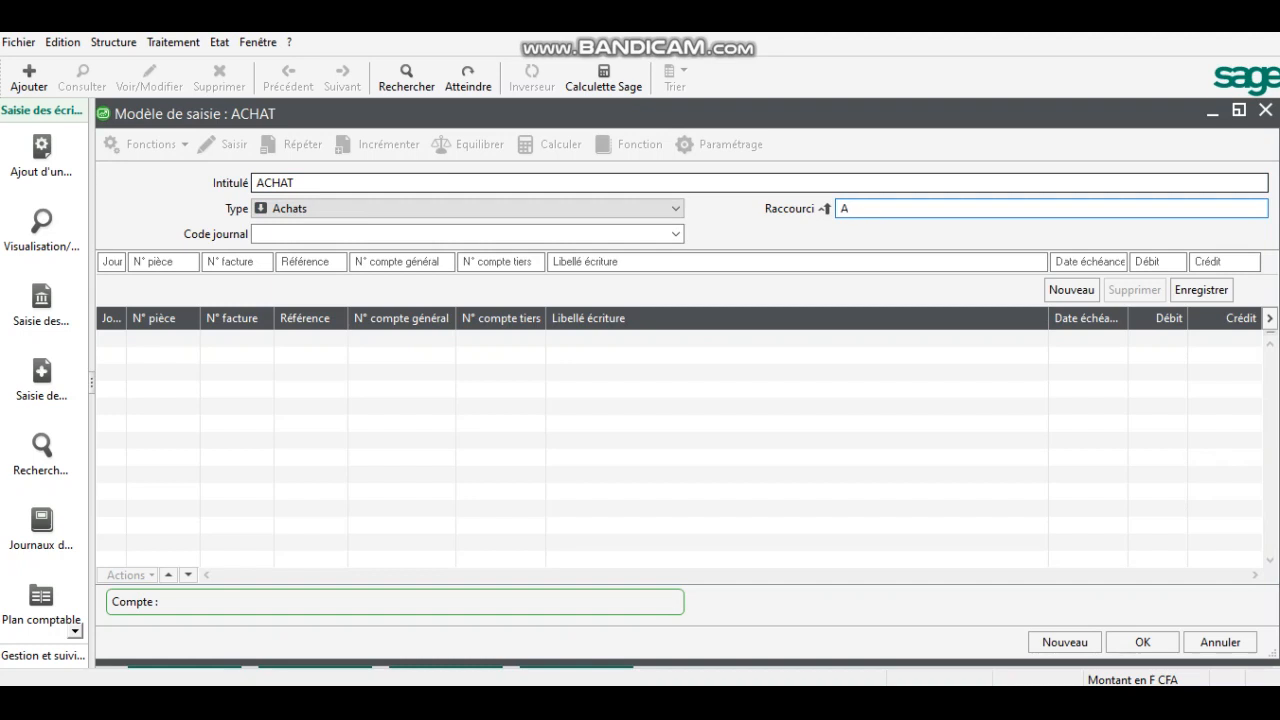
{"action": "key", "text": "Tab"}
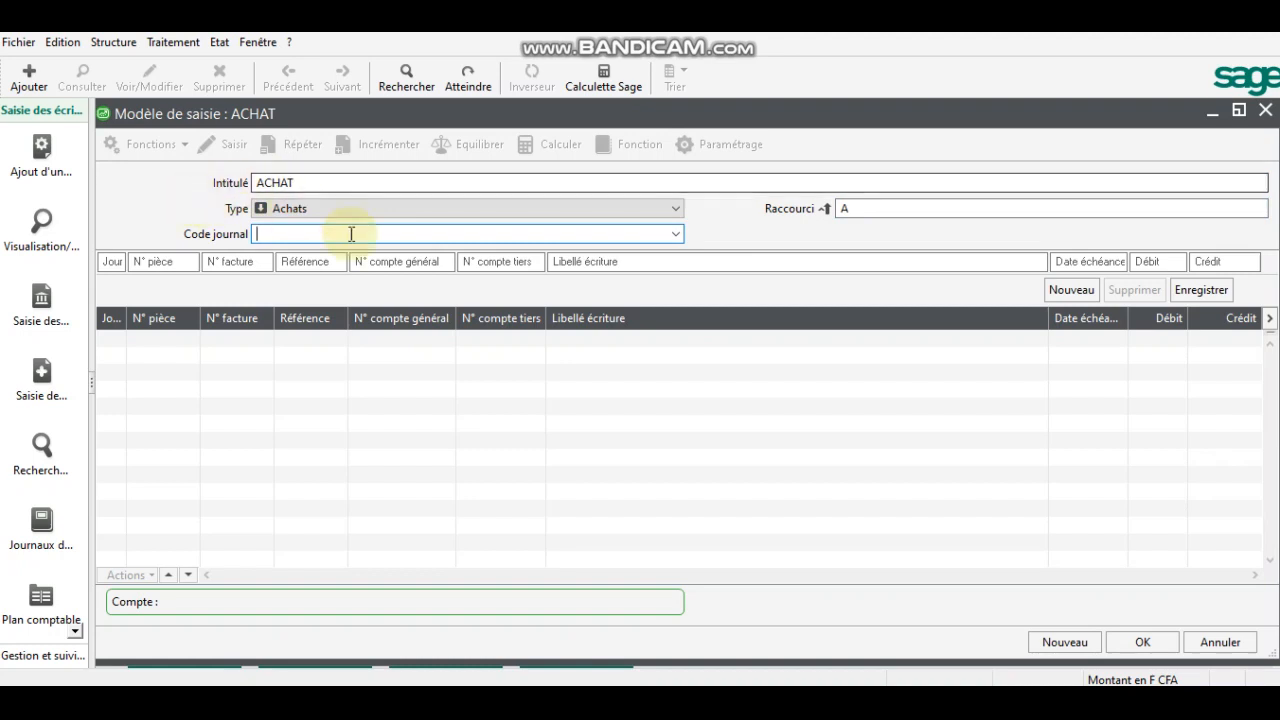
Assign the purchase journal code ACH to the ACHAT template.
{"action": "left_click", "coordinate": [676, 234]}
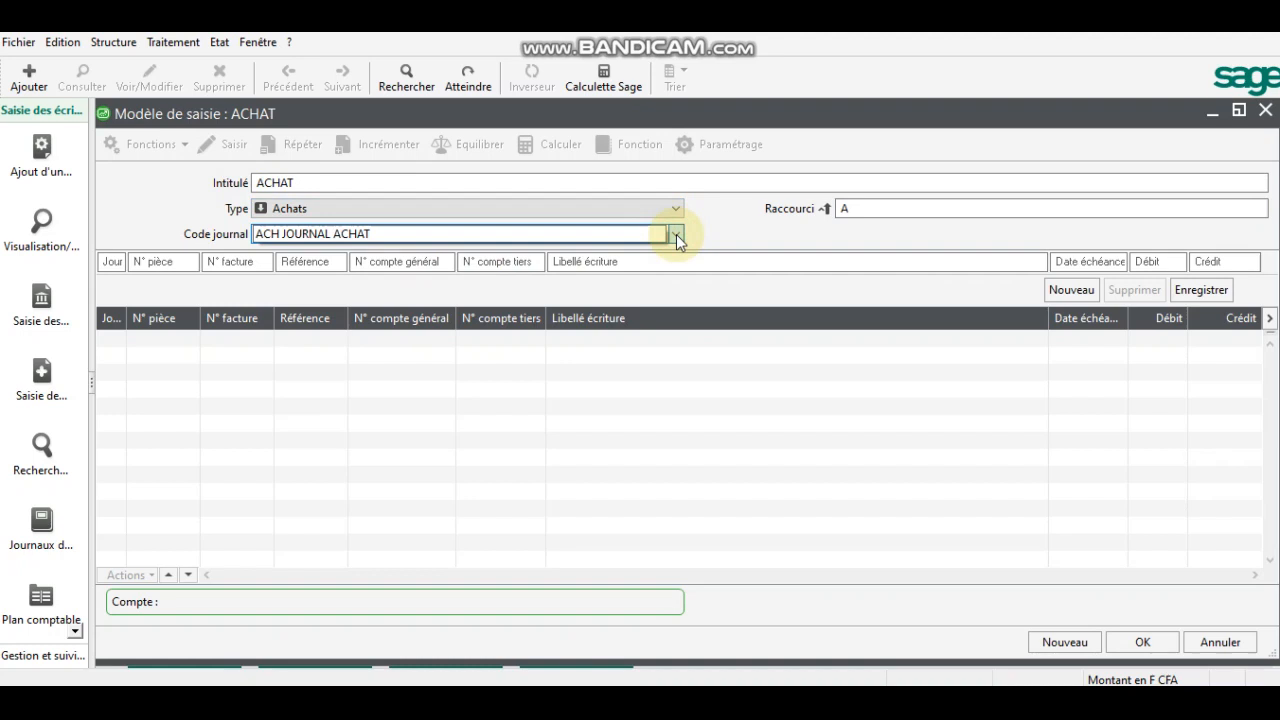
{"action": "left_click", "coordinate": [658, 238]}
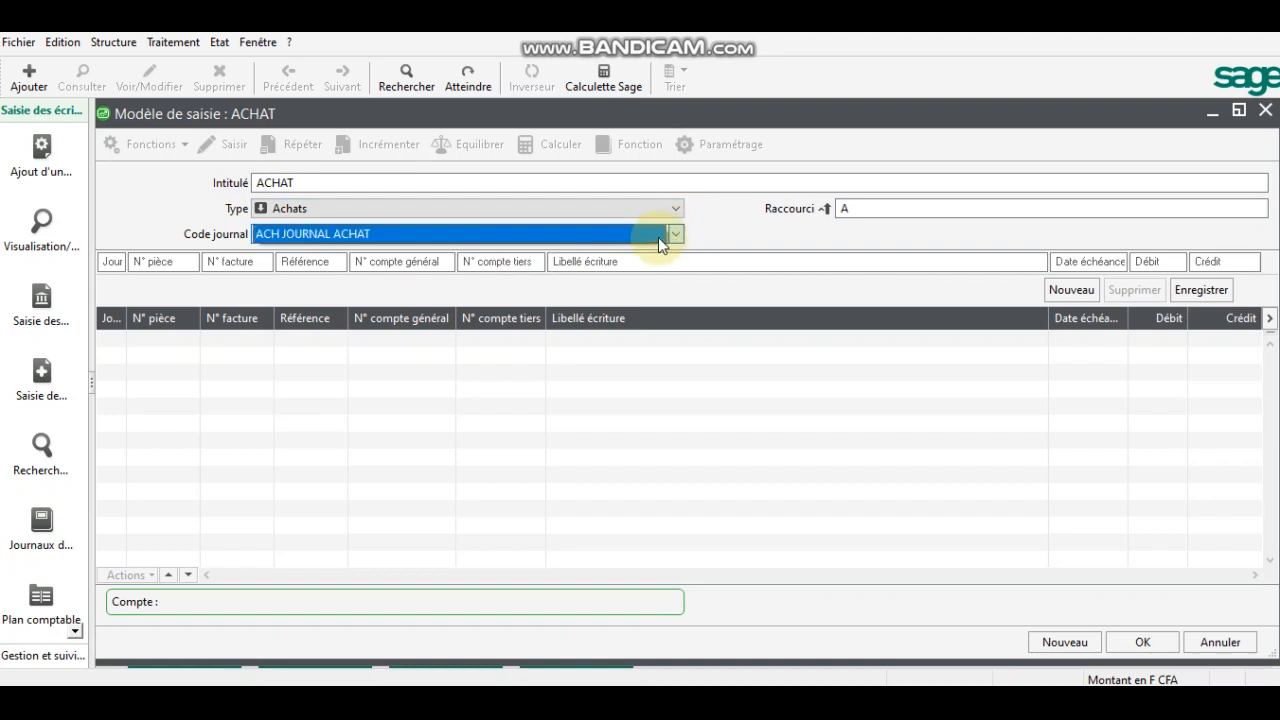
{"action": "left_click", "coordinate": [651, 233]}
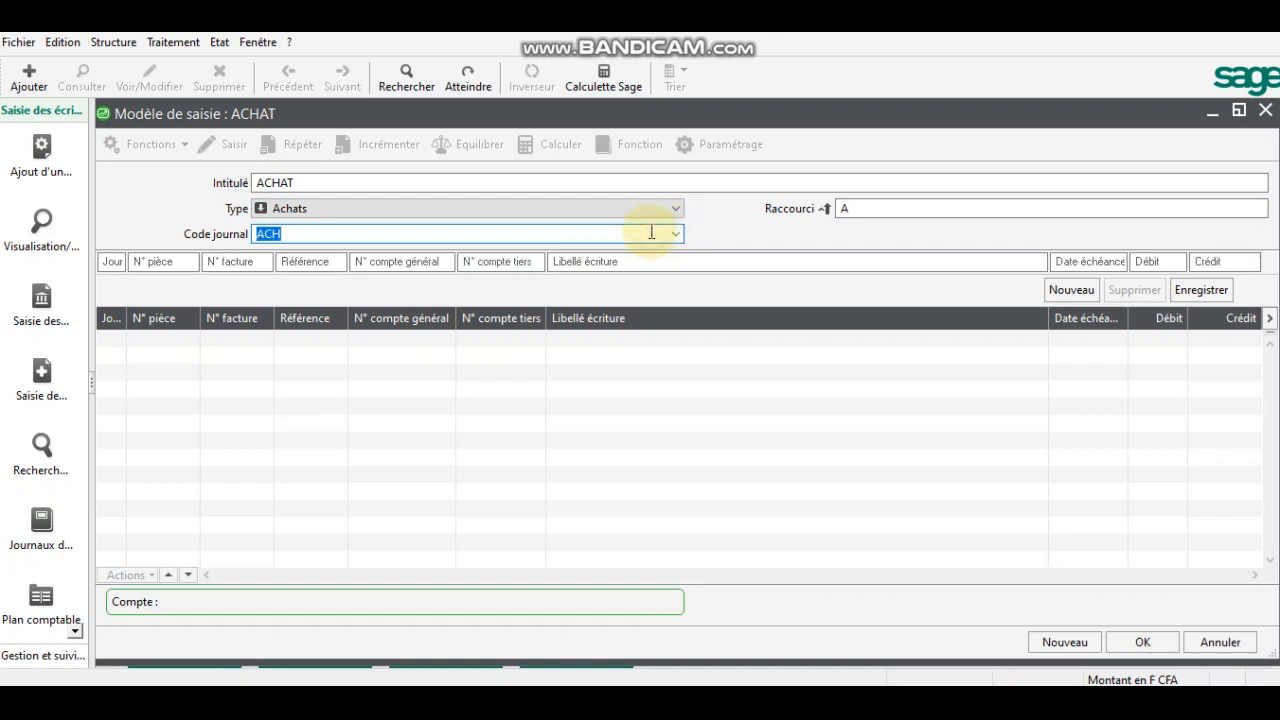
{"action": "key", "text": "Tab"}
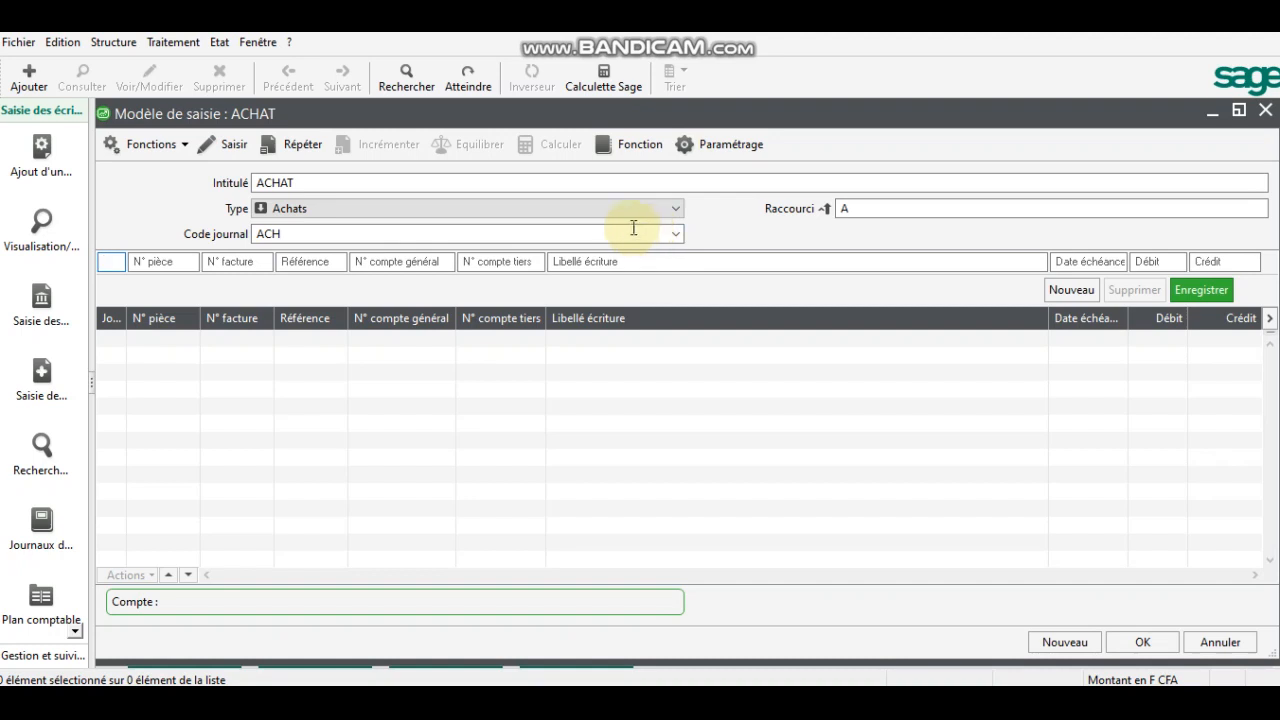
Set the day, document number and invoice number of the first template line to the Saisir function.
{"action": "left_click", "coordinate": [228, 149]}
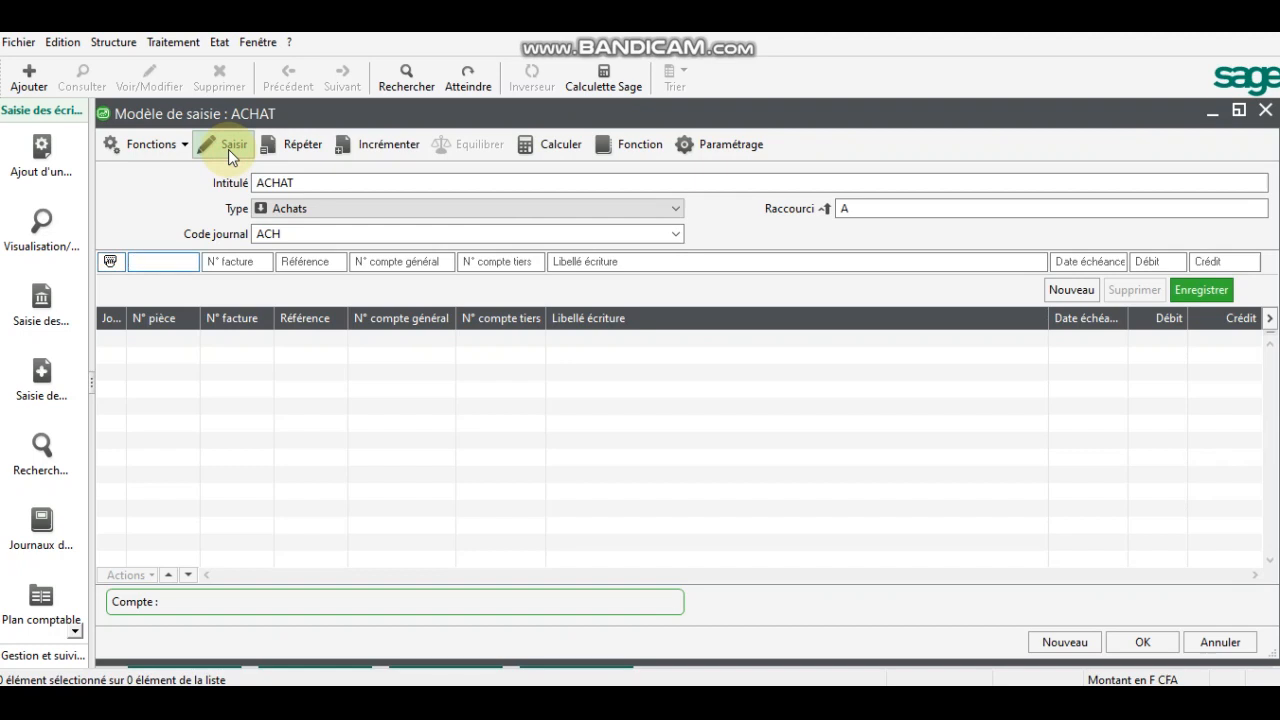
{"action": "left_click", "coordinate": [228, 149]}
{"action": "key", "text": "Tab"}
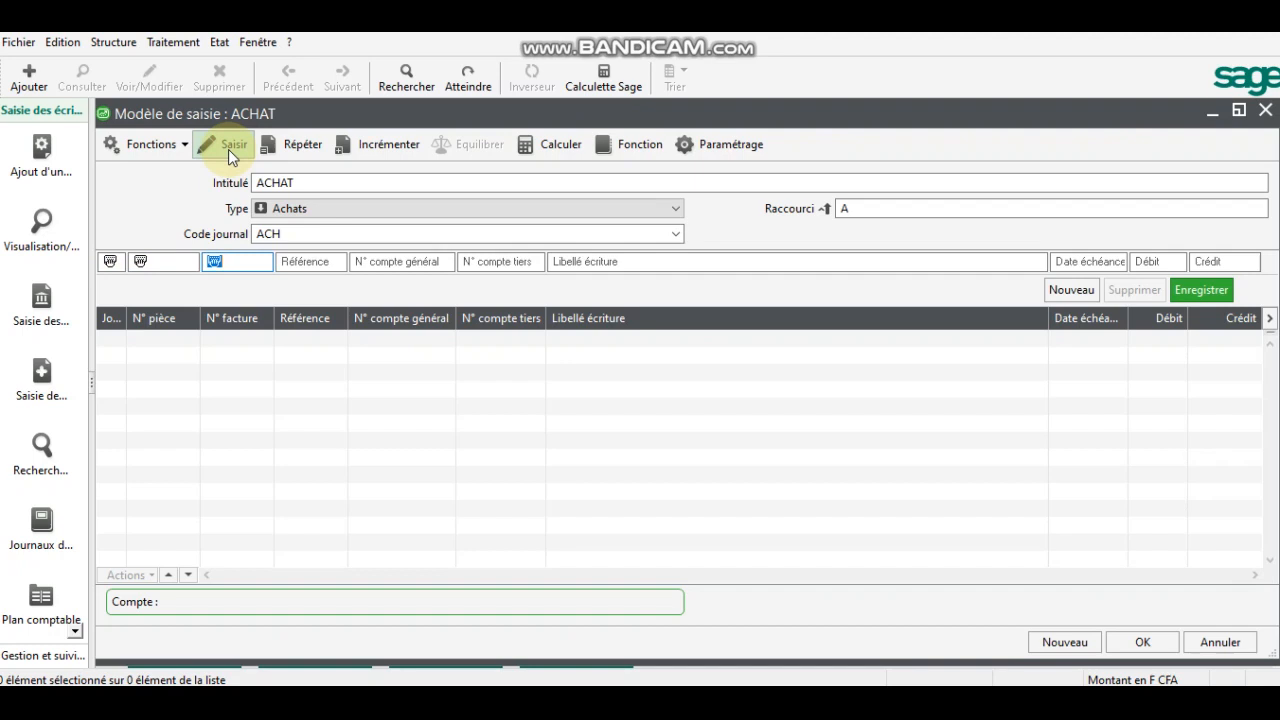
{"action": "key", "text": "Tab"}
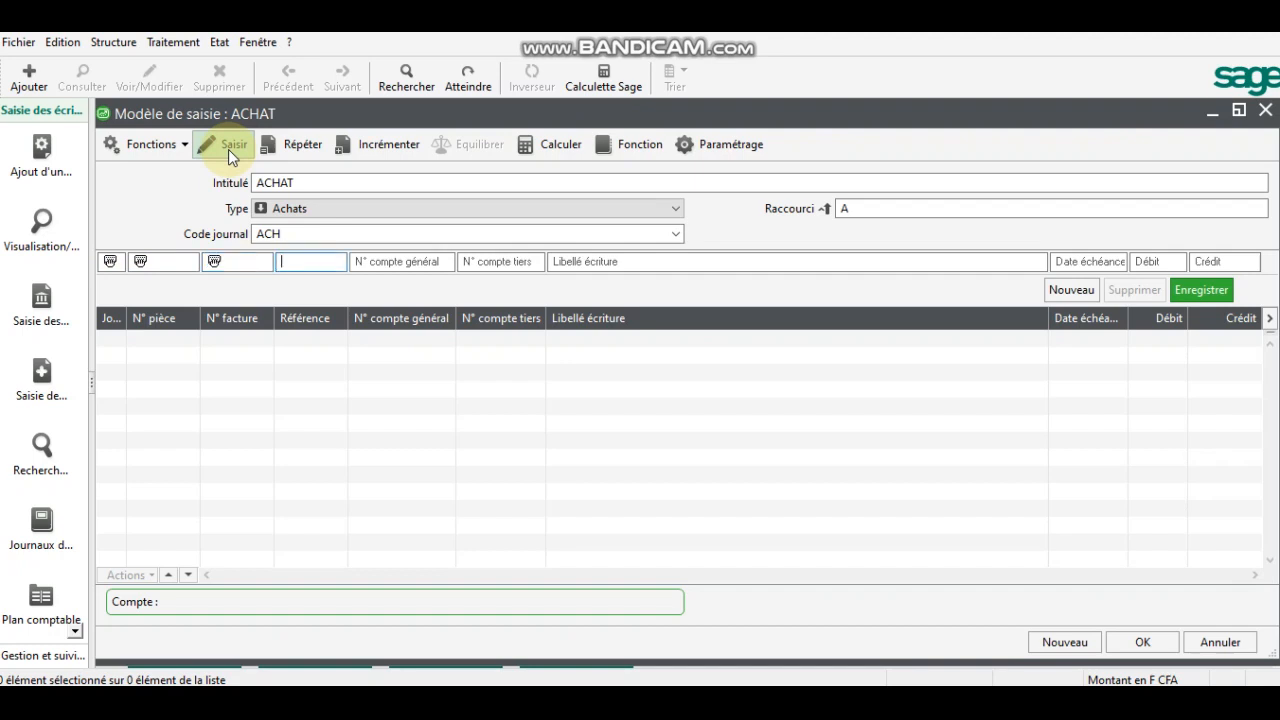
Enter the reference ACHAT DE MSES and general account 601100 on the first template line.
{"action": "type", "text": "AC"}
{"action": "type", "text": "HAT DE "}
{"action": "type", "text": "MSES"}
{"action": "key", "text": "Tab"}
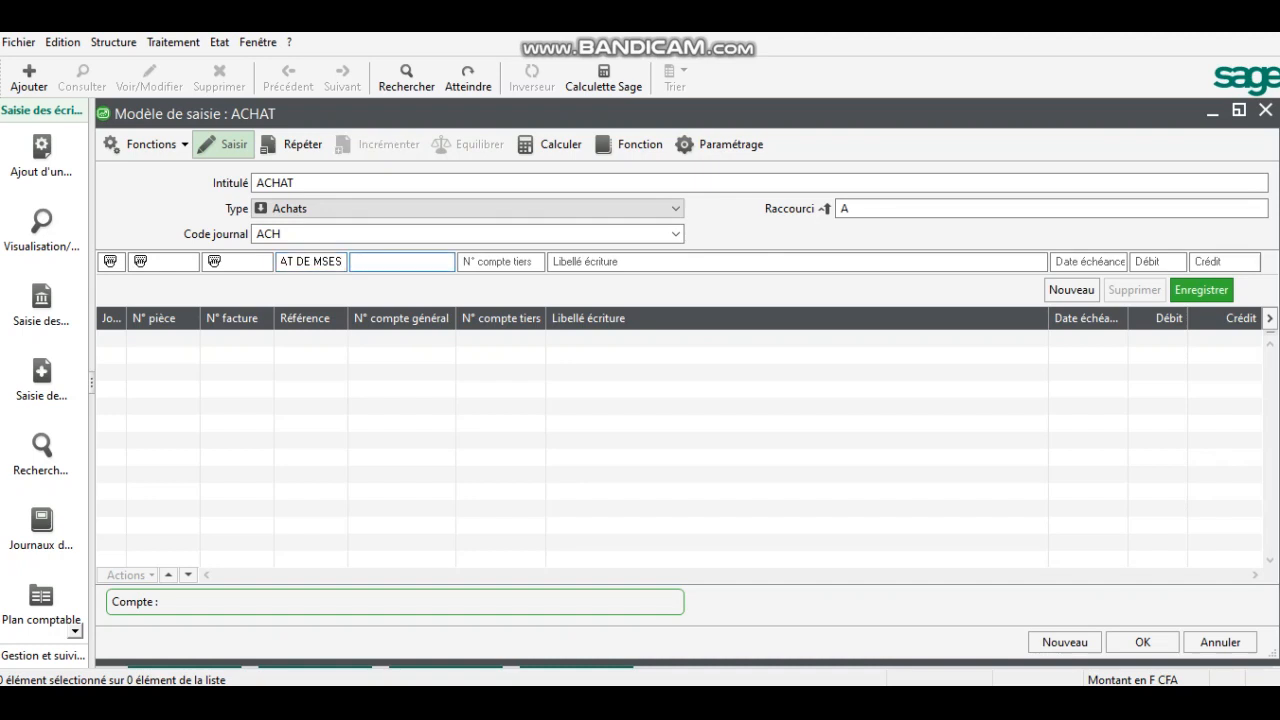
{"action": "type", "text": "601100"}
{"action": "key", "text": "Tab"}
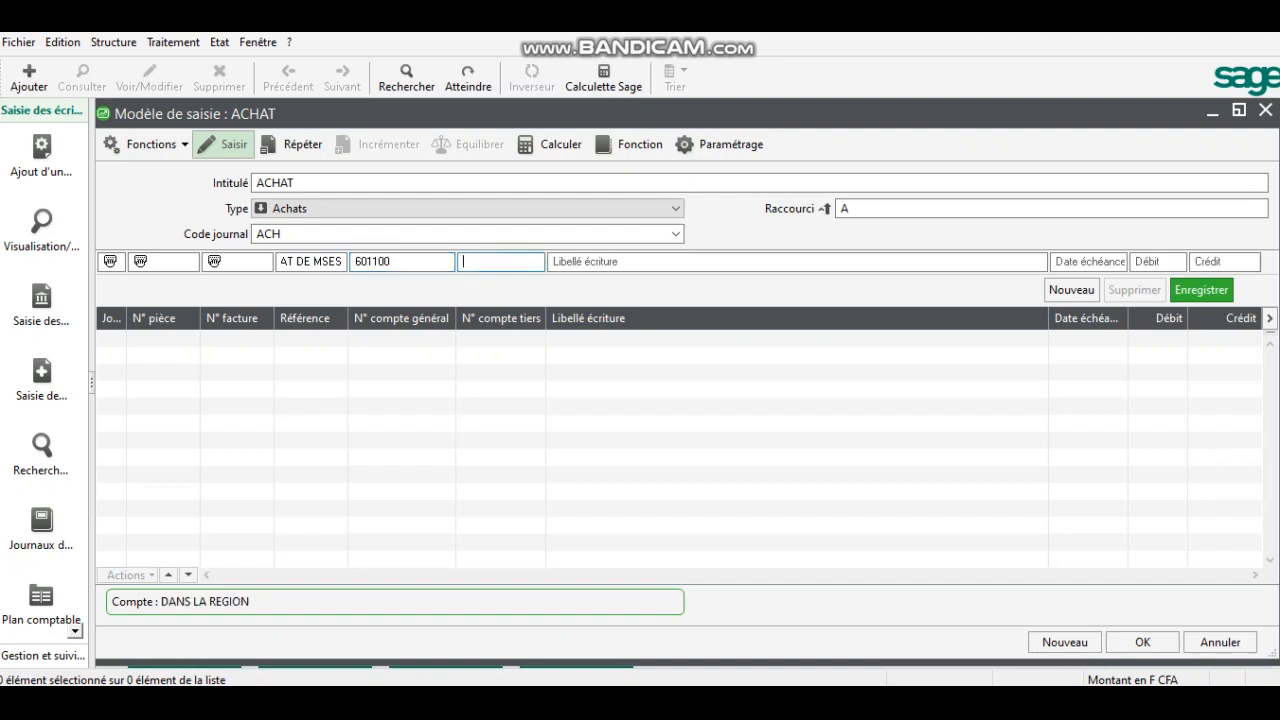
Set the first line's third-party account to Saisir and its entry label to ACHAT DE MARCHANDISES.
{"action": "key", "text": "Tab"}
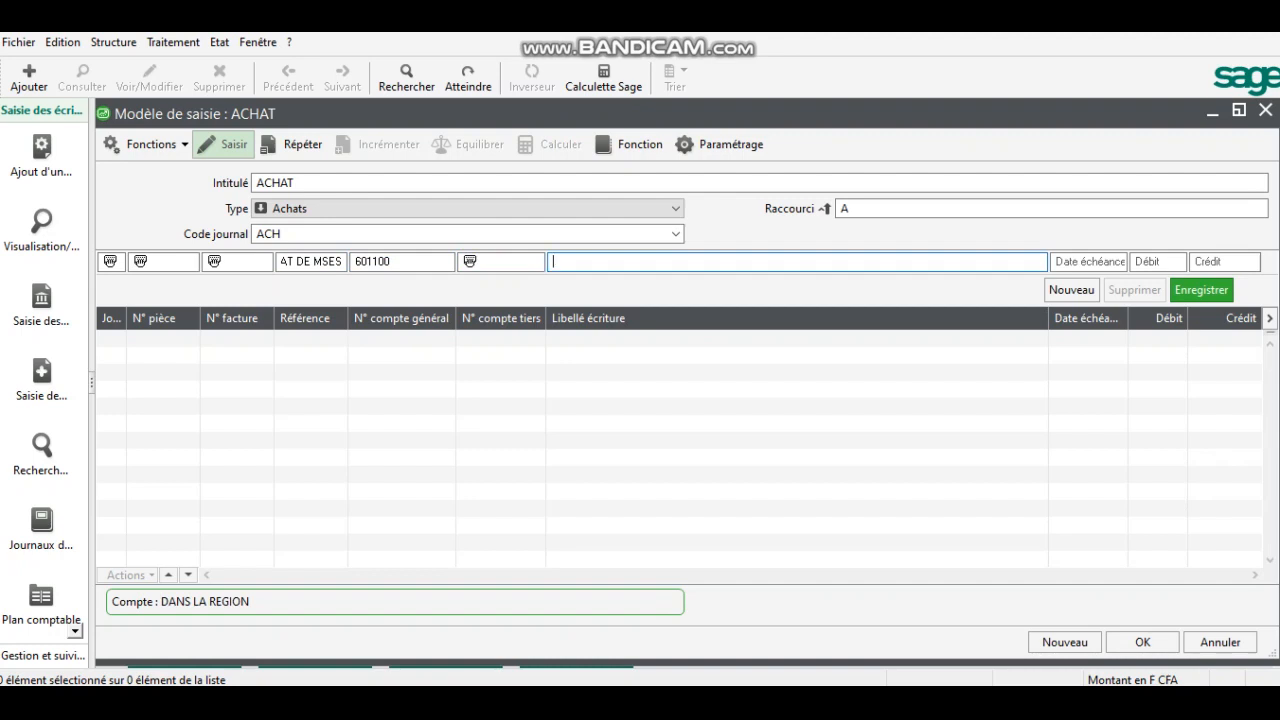
{"action": "type", "text": "ACHAT DE MARCHANDISES"}
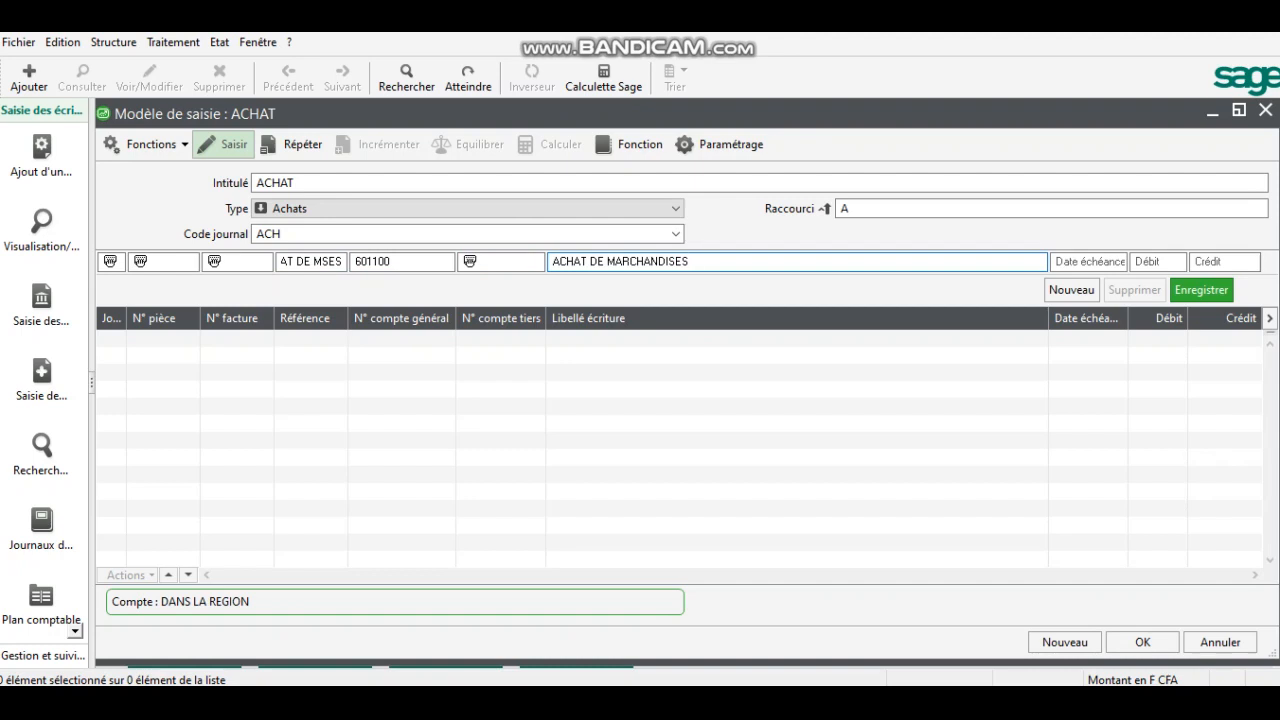
{"action": "key", "text": "Tab"}
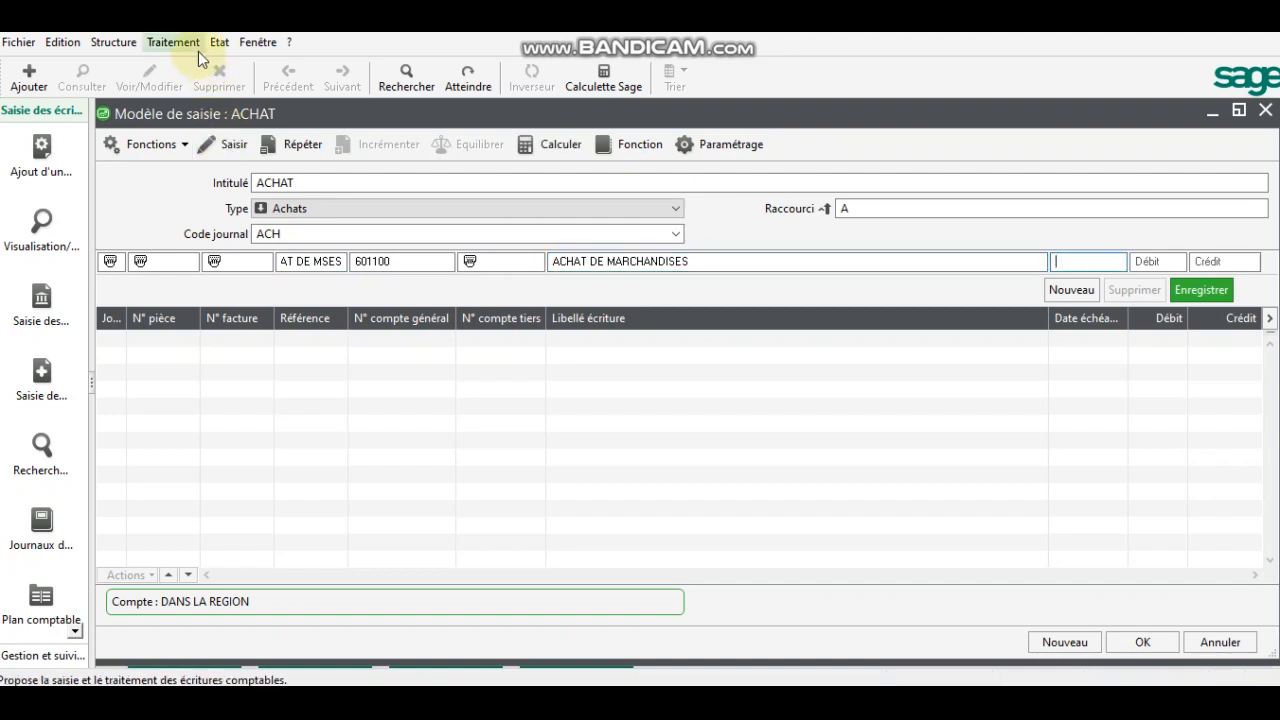
Set the first line's due date and debit to the Saisir function and save the line.
{"action": "left_click", "coordinate": [233, 145]}
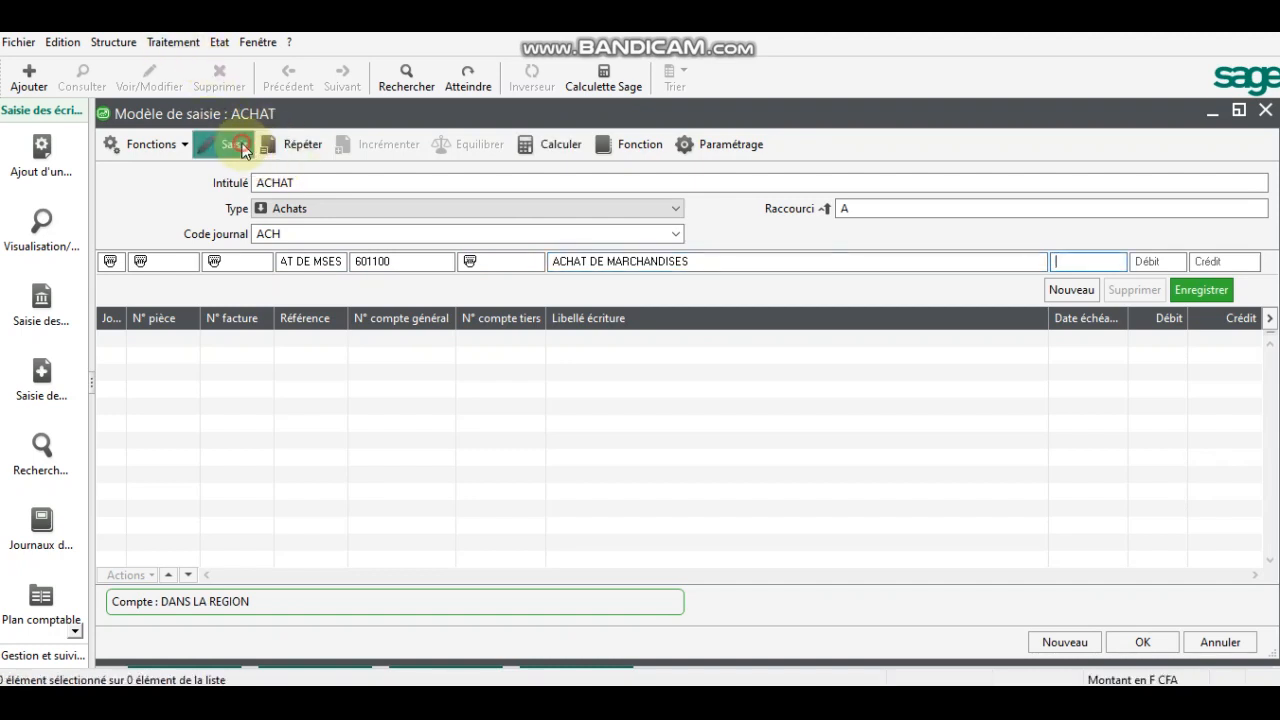
{"action": "key", "text": "Tab"}
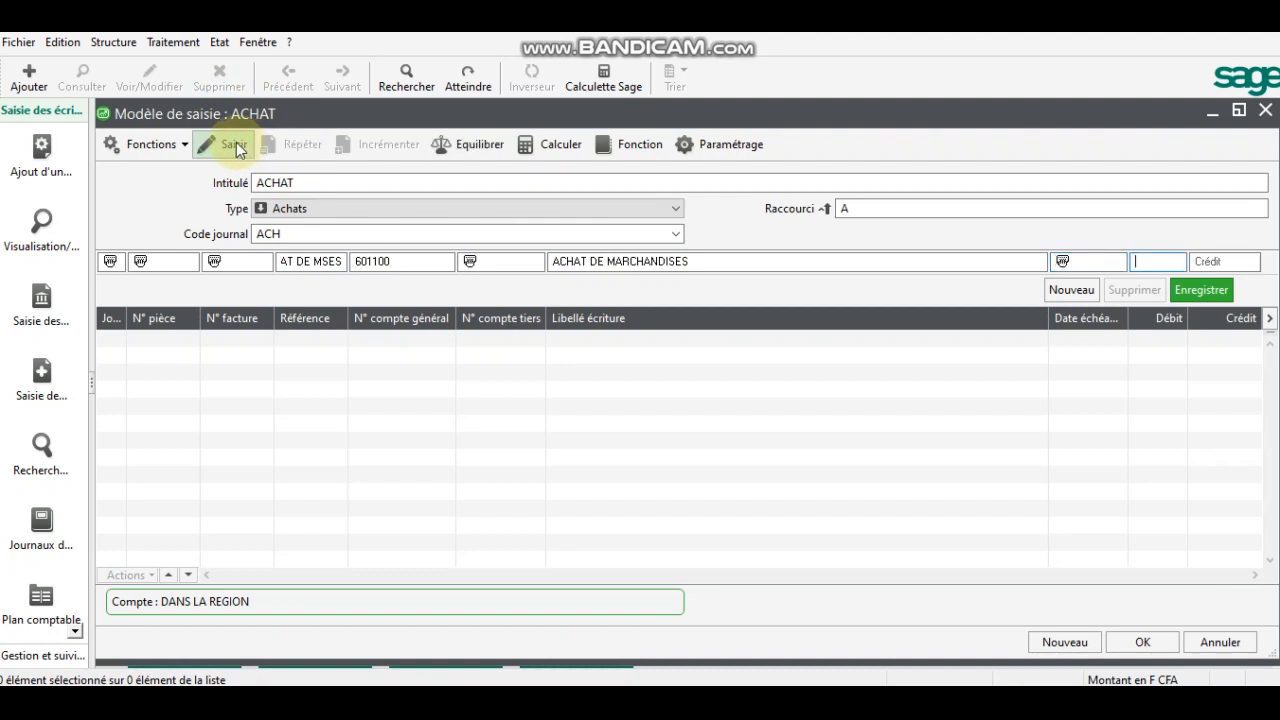
{"action": "left_click", "coordinate": [236, 147]}
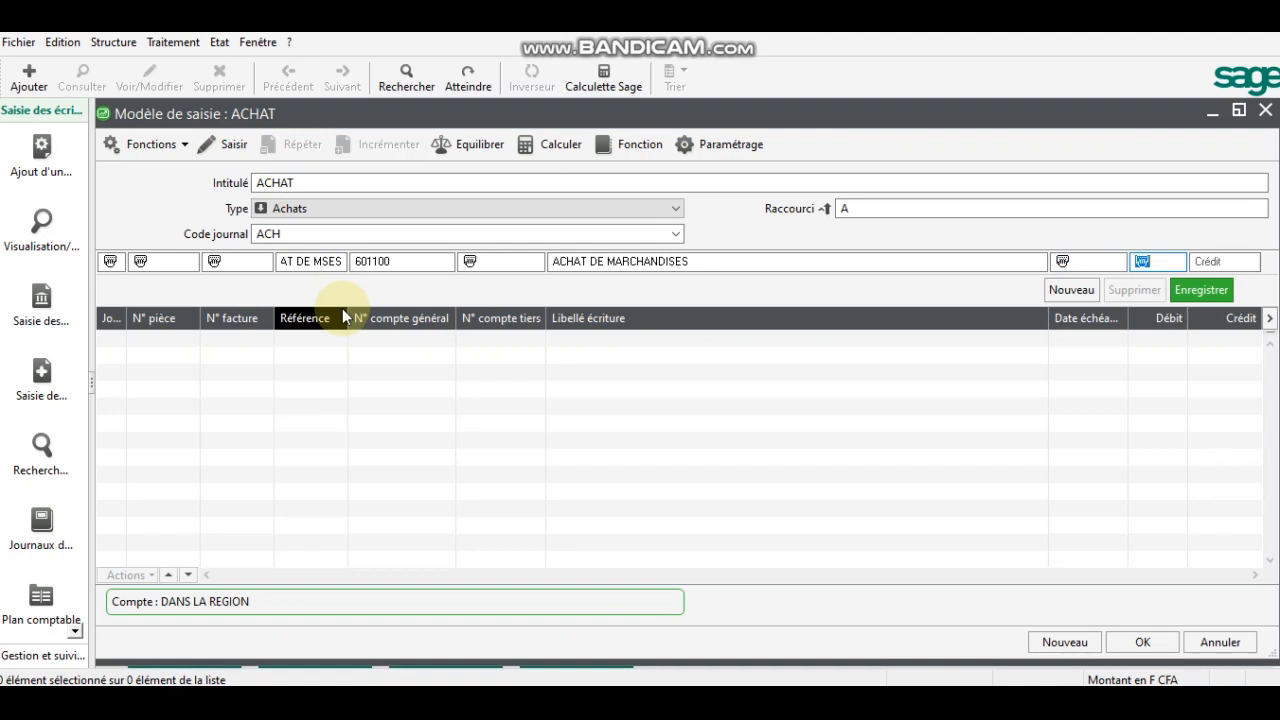
{"action": "key", "text": "Return"}
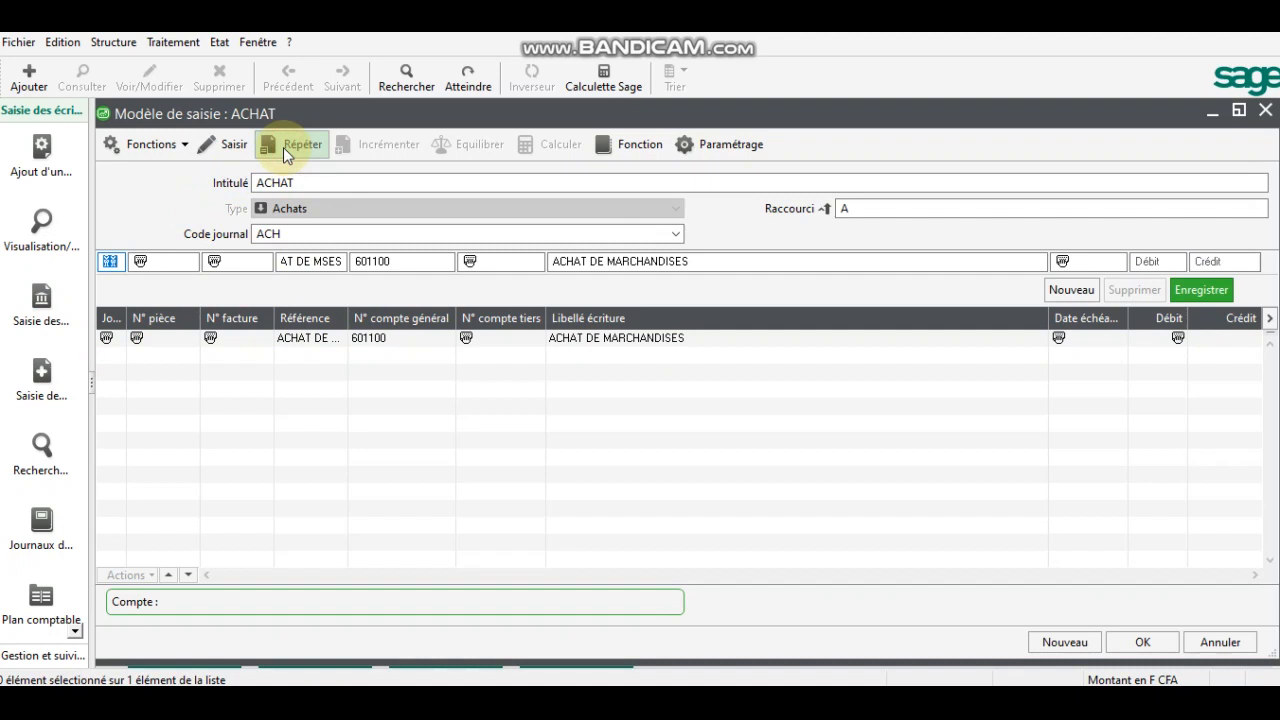
Set the day, document number and invoice number of the second template line to the Répéter function.
{"action": "key", "text": "Tab"}
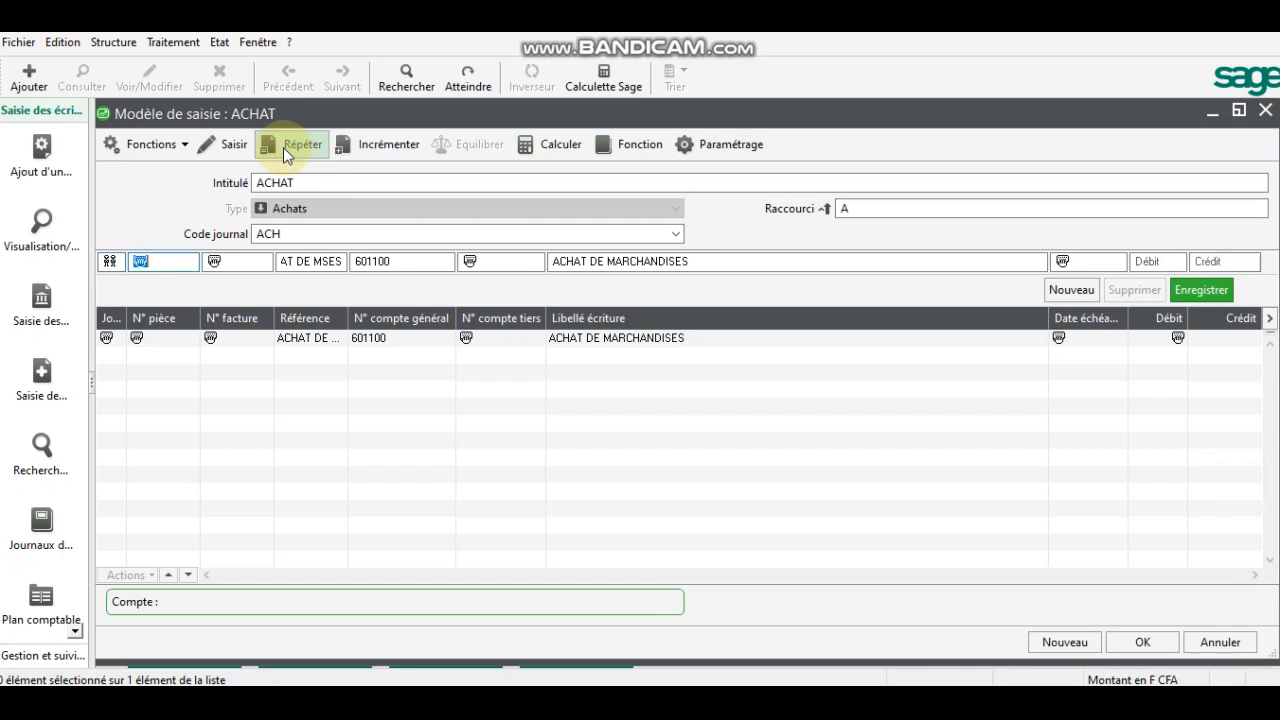
{"action": "left_click", "coordinate": [283, 147]}
{"action": "key", "text": "Tab"}
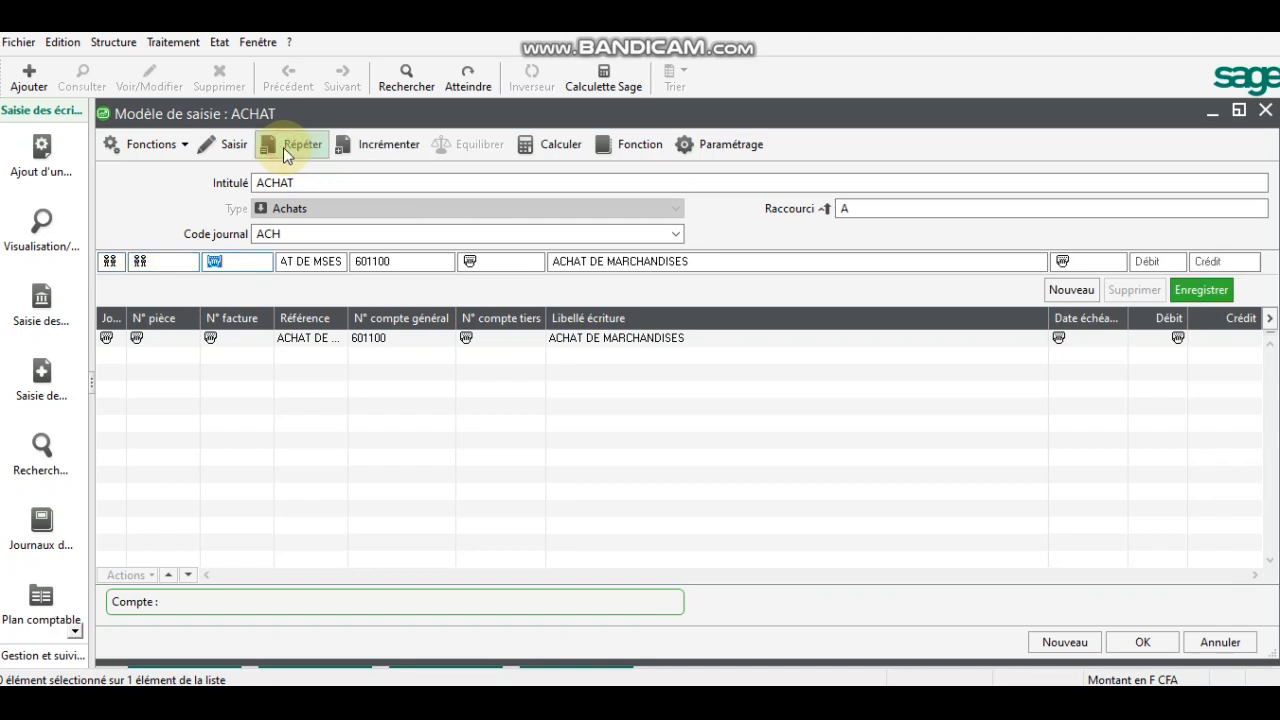
{"action": "left_click", "coordinate": [283, 147]}
{"action": "key", "text": "Tab"}
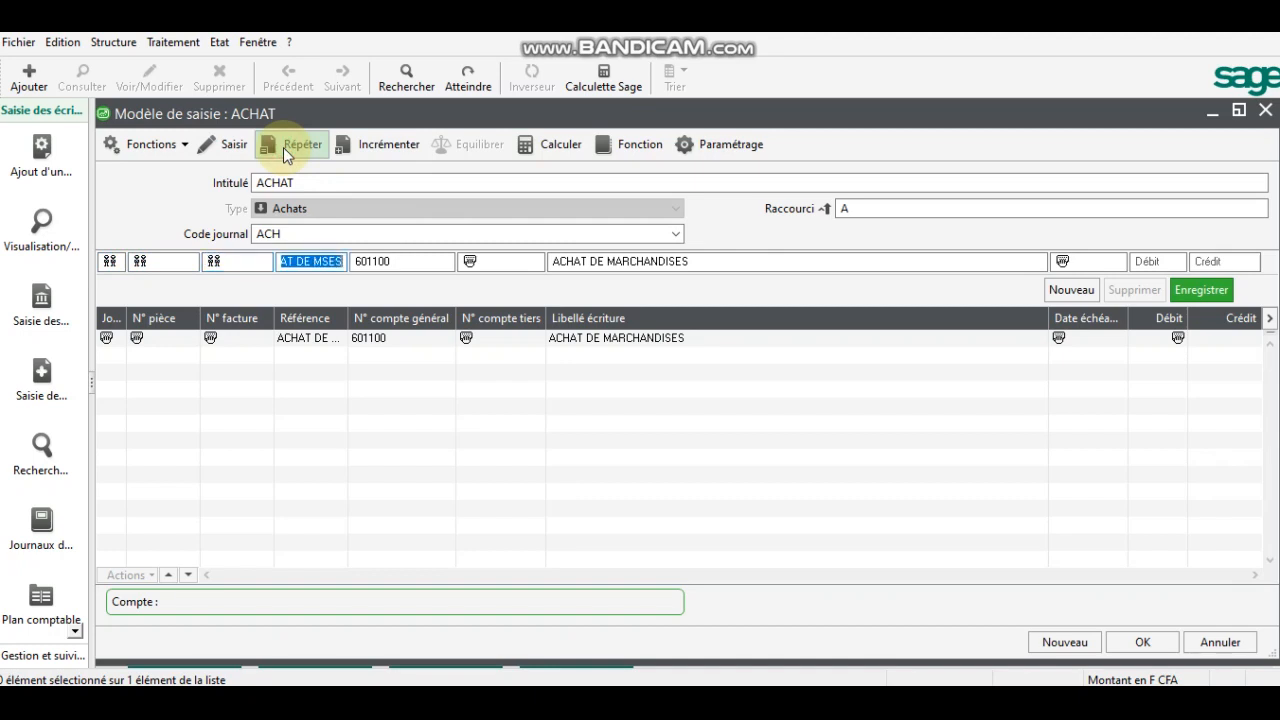
Keep the second line's reference, set its general account to 445200 and its third-party account to the Répéter function.
{"action": "key", "text": "Tab"}
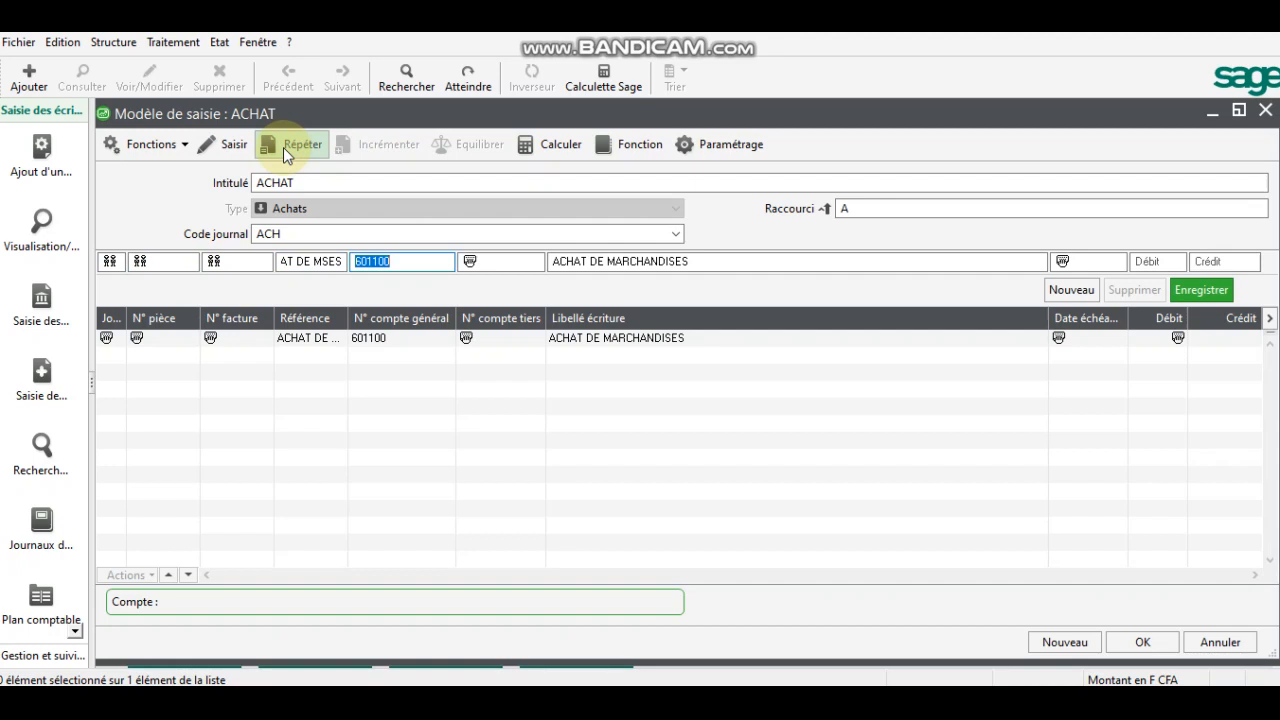
{"action": "type", "text": "445200"}
{"action": "key", "text": "Tab"}
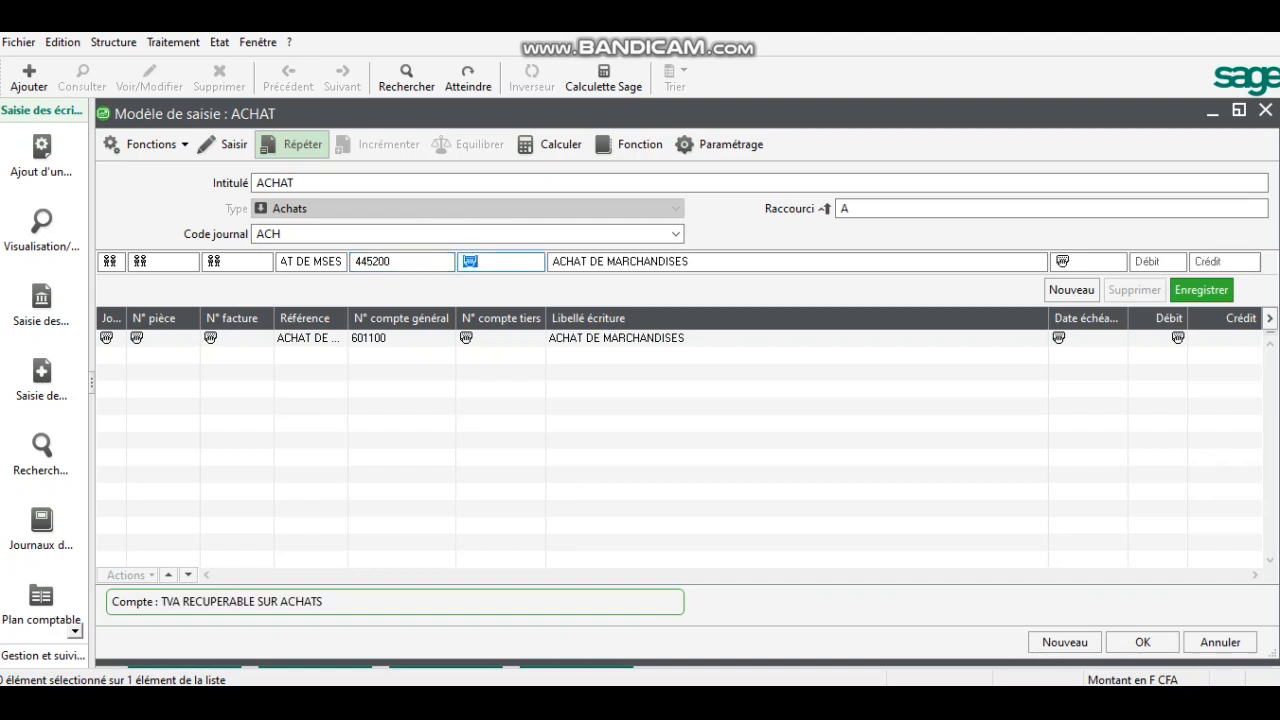
{"action": "left_click", "coordinate": [281, 148]}
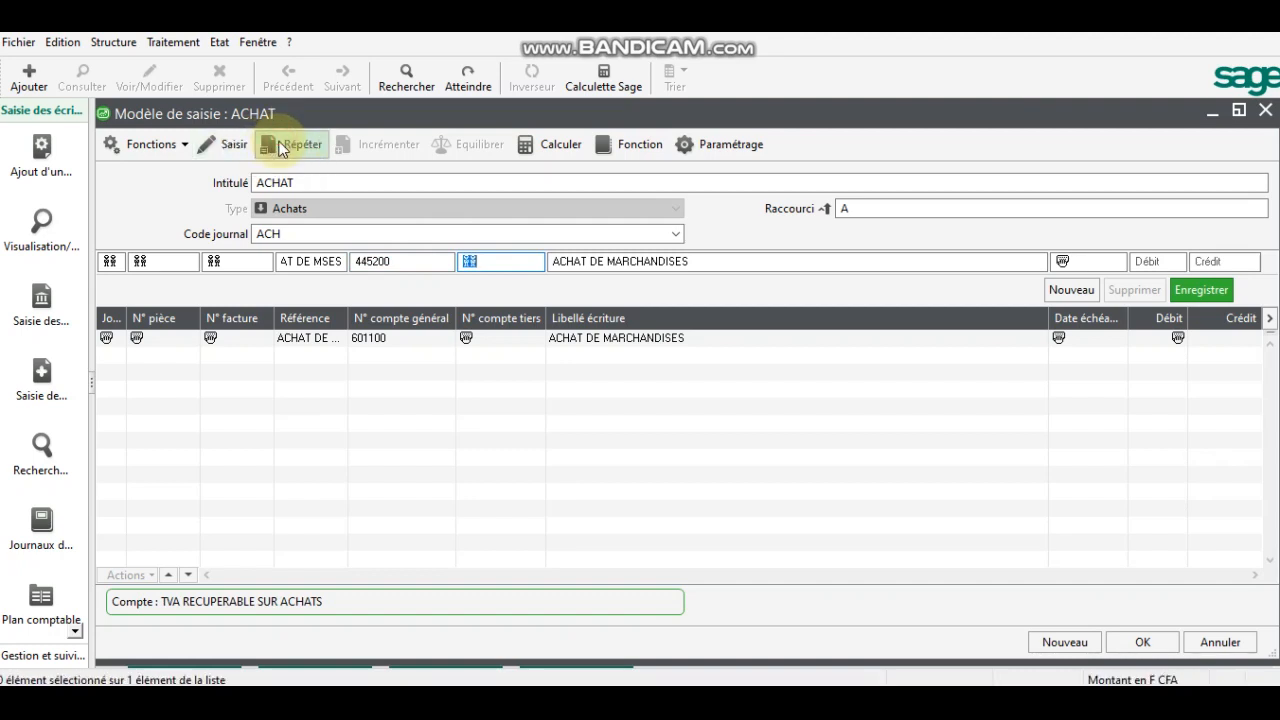
{"action": "key", "text": "Tab"}
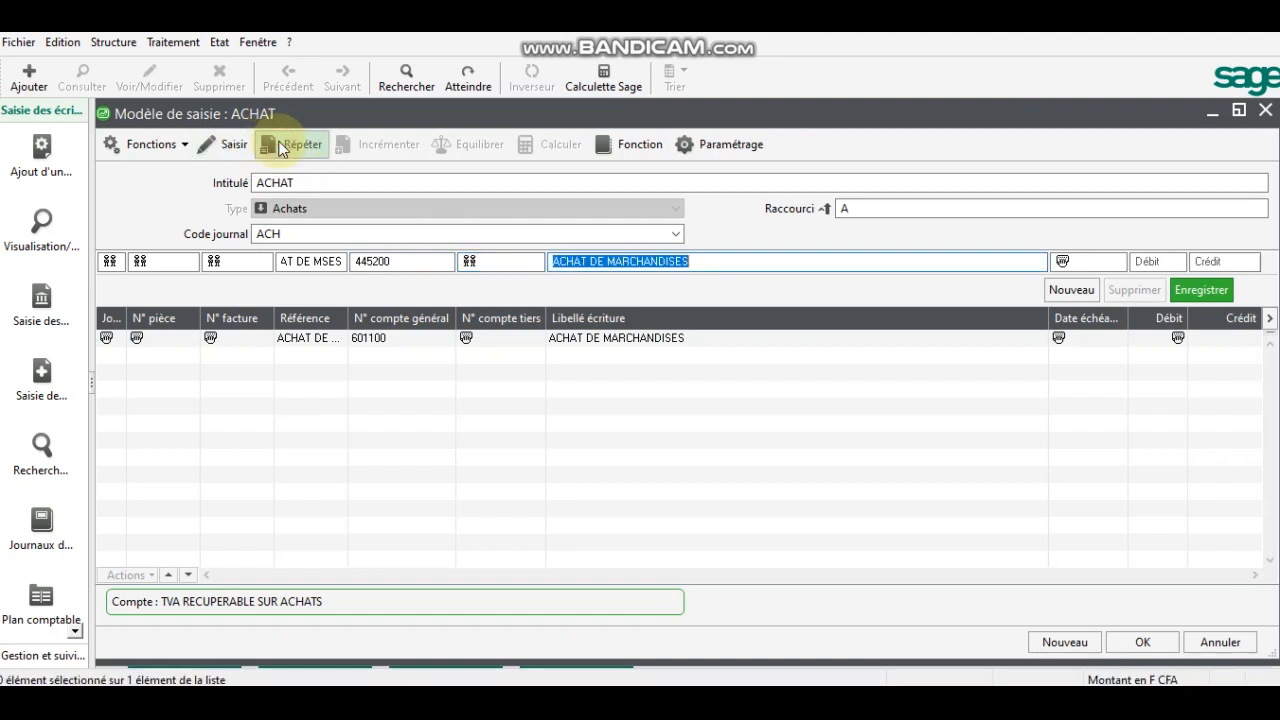
Keep the second line's entry label and due date, set its debit to the Calculer function and save the line.
{"action": "key", "text": "Tab"}
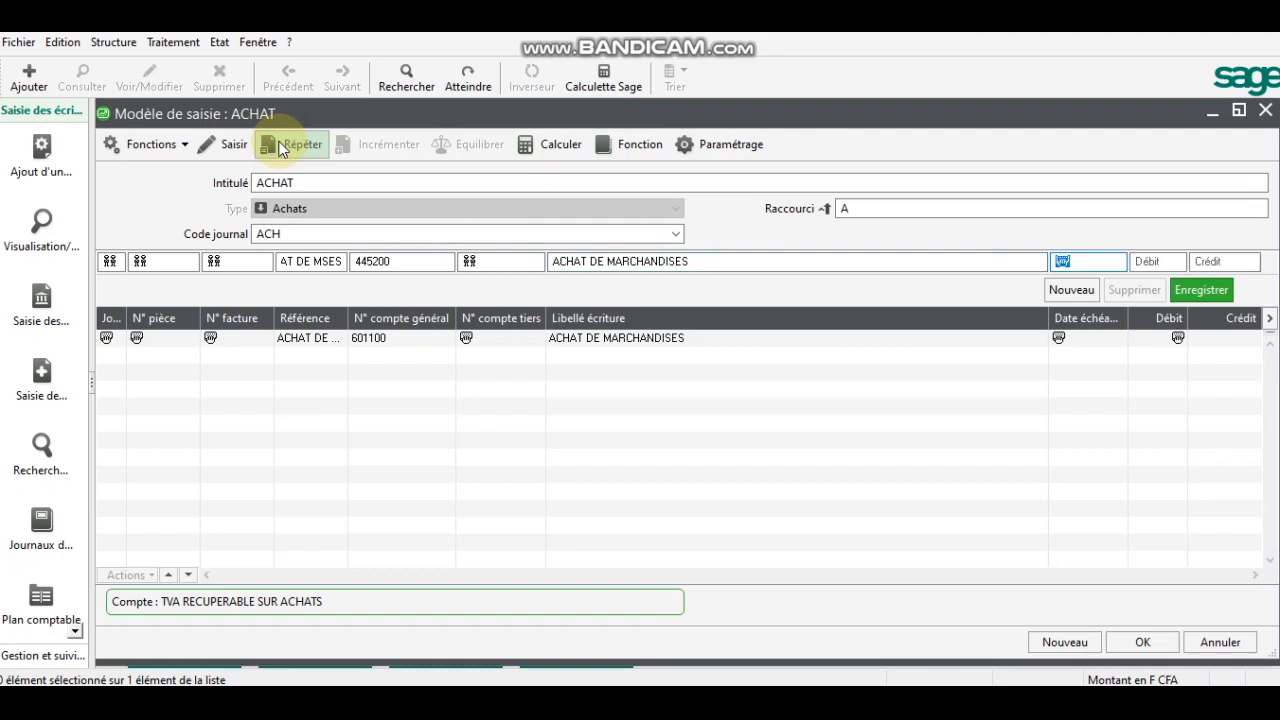
{"action": "key", "text": "Tab"}
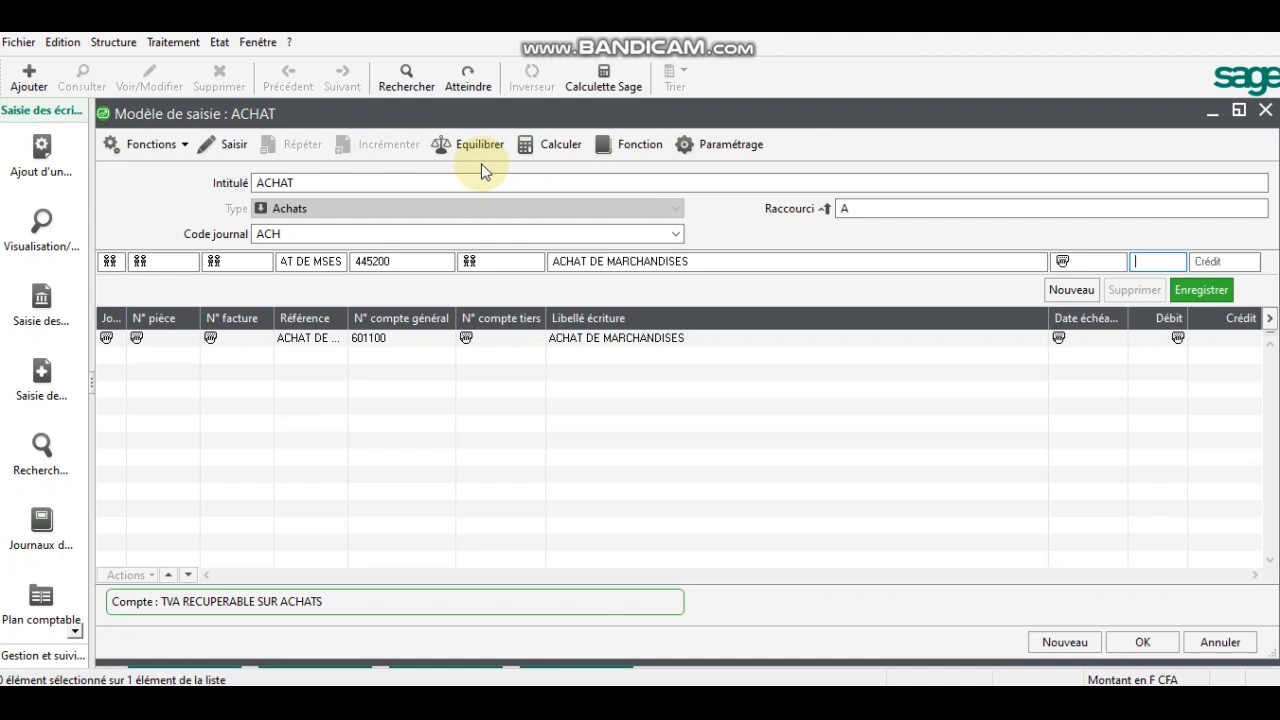
{"action": "left_click", "coordinate": [548, 146]}
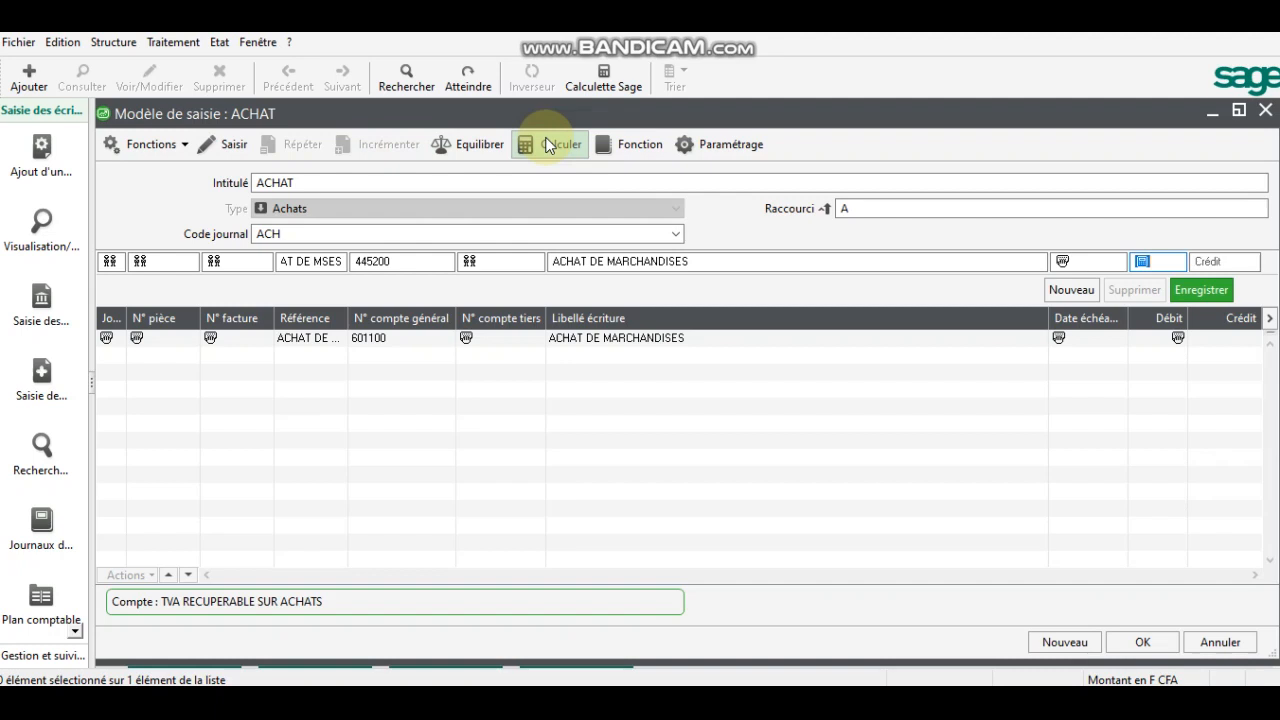
{"action": "left_click", "coordinate": [549, 146]}
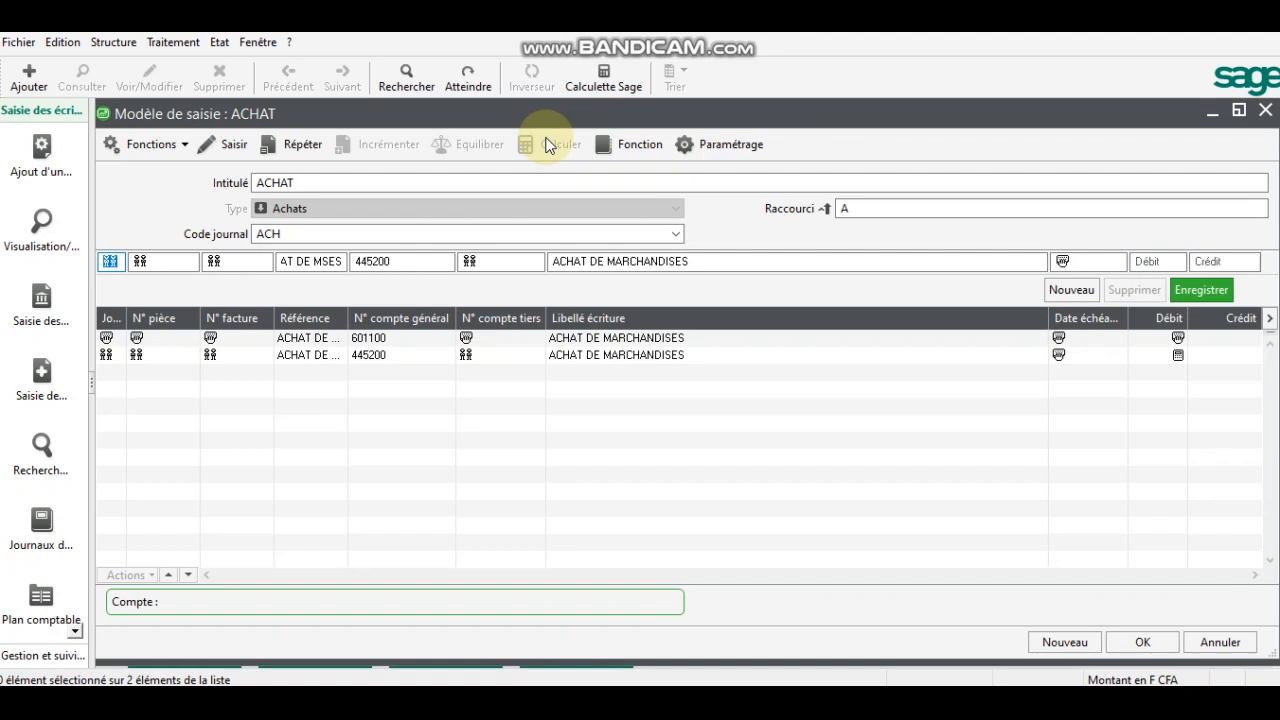
Keep the third line's day, document, invoice and reference settings and set its general account to 4011 FOURNISSEURS.
{"action": "key", "text": "Tab"}
{"action": "key", "text": "Tab"}
{"action": "key", "text": "Tab"}
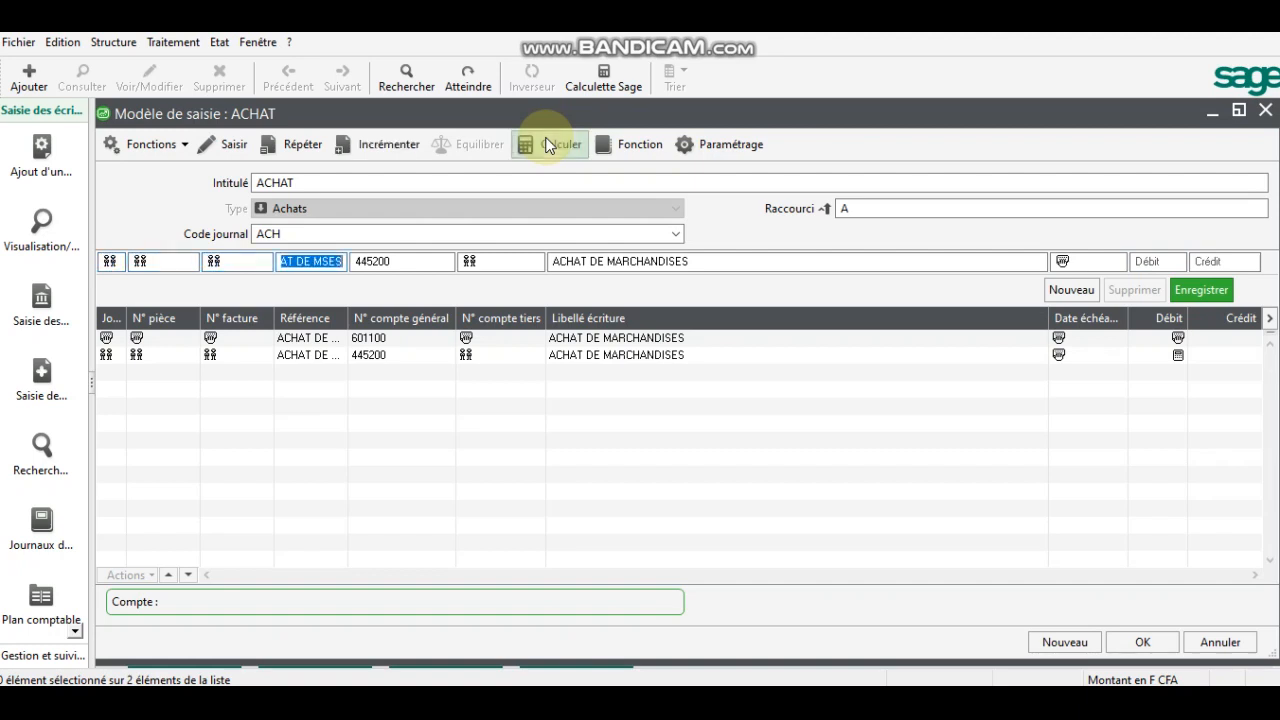
{"action": "key", "text": "Tab"}
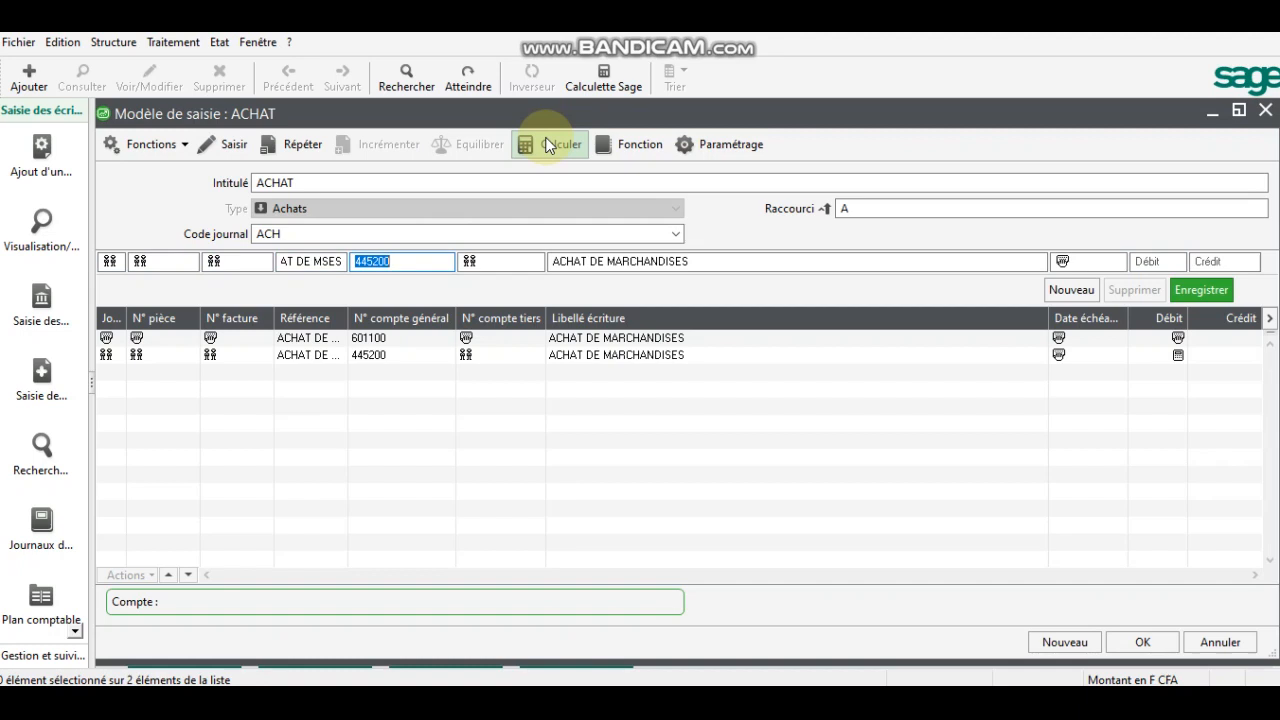
{"action": "type", "text": "401100"}
{"action": "left_click", "coordinate": [548, 146]}
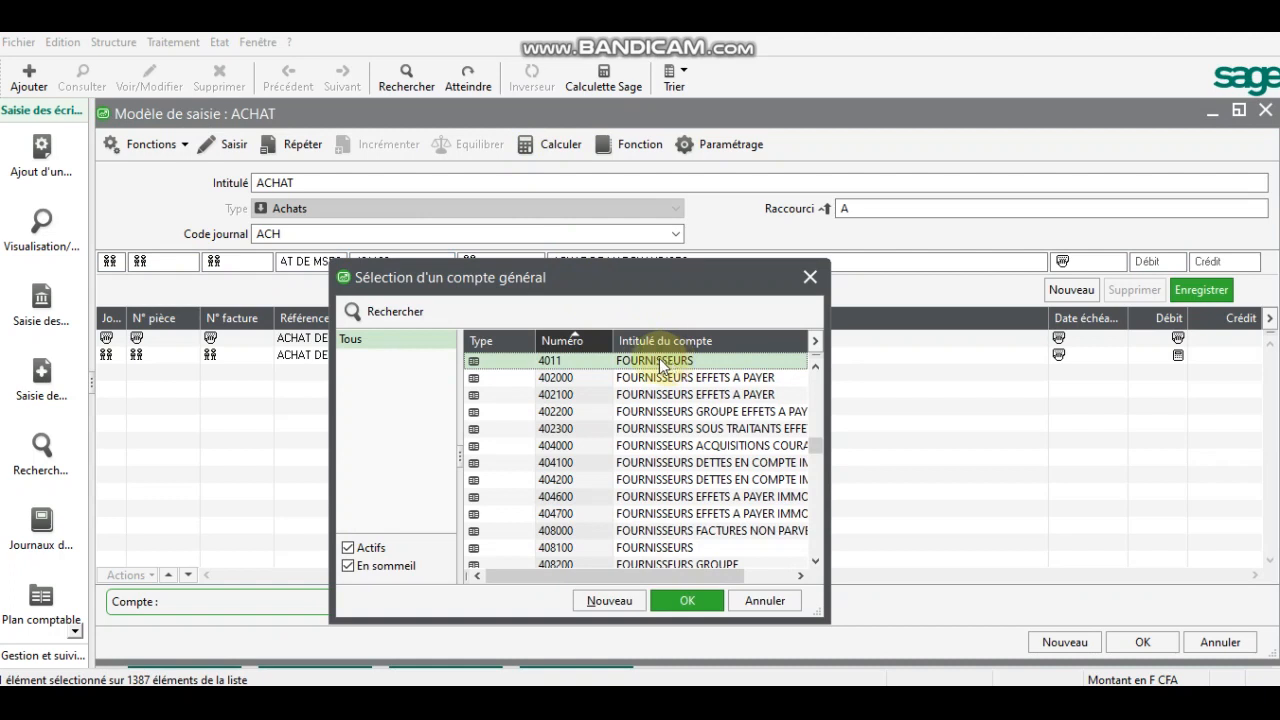
{"action": "left_click", "coordinate": [683, 599]}
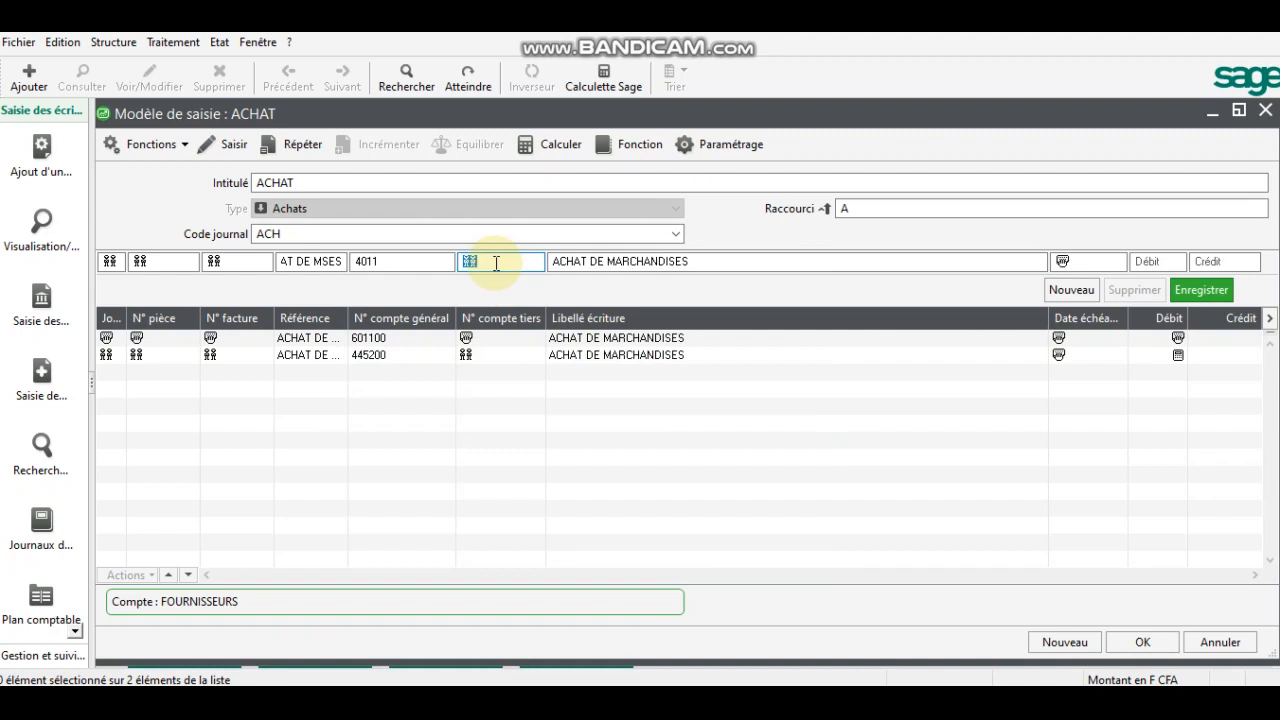
Set the third line's third-party account to the supplier FOFRAN.
{"action": "type", "text": "F0"}
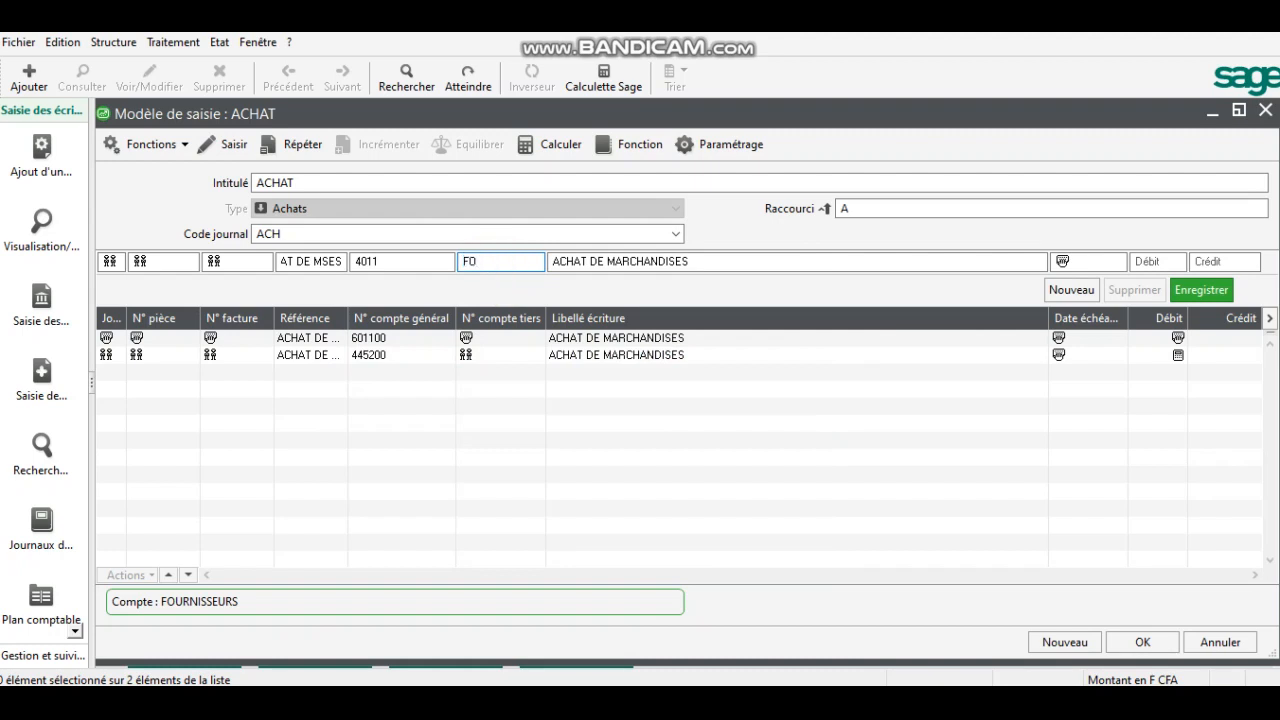
{"action": "key", "text": "Tab"}
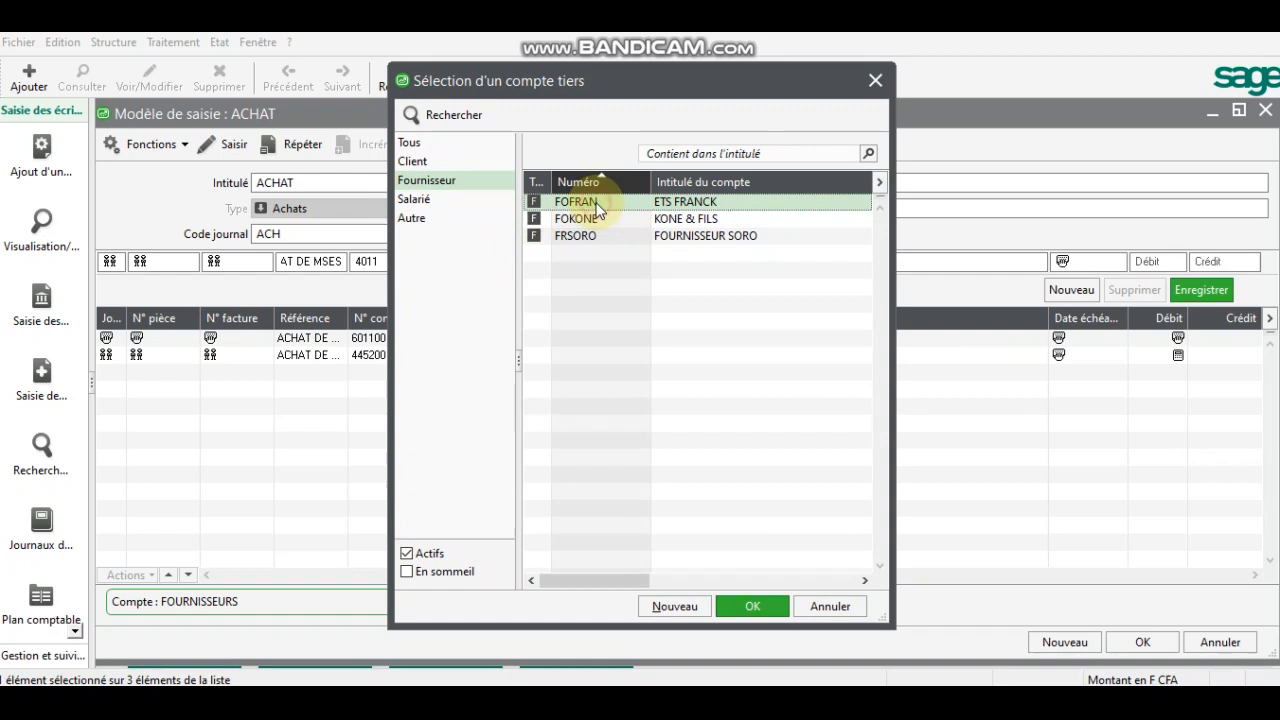
{"action": "left_click", "coordinate": [745, 606]}
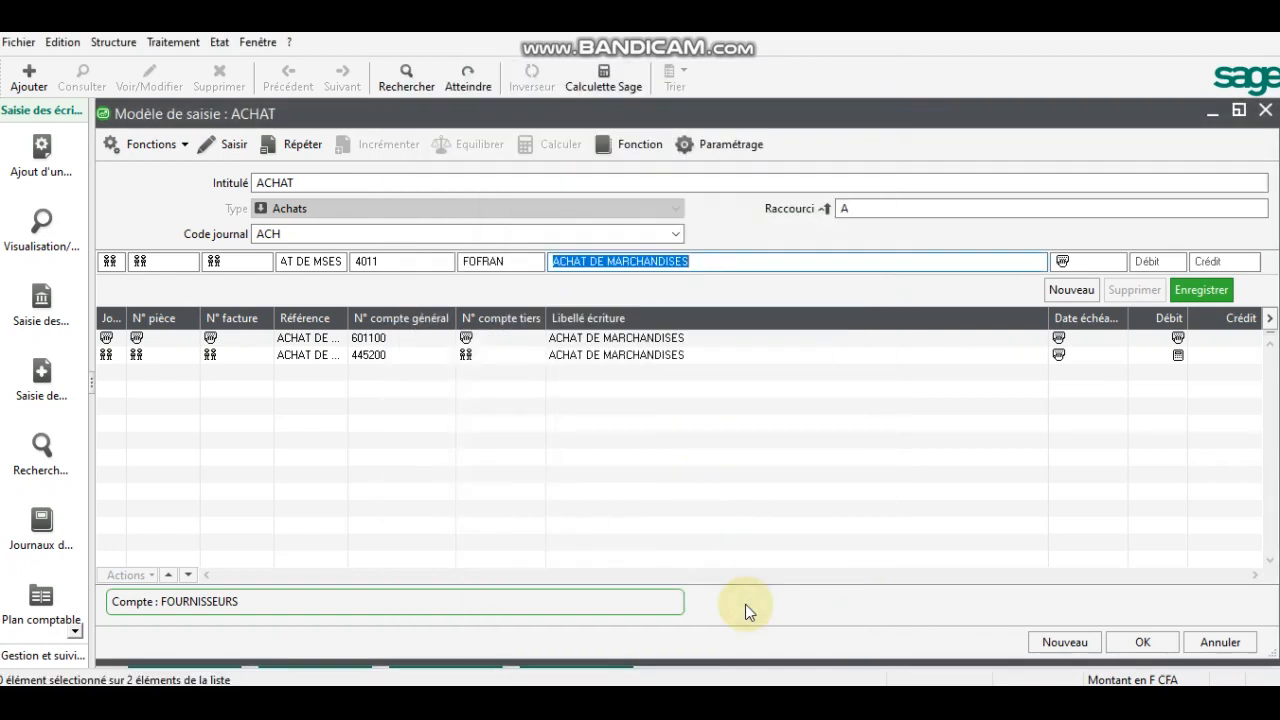
Set the third line's due date to Calculer and its credit to Equilibrer, then save the line and the completed template.
{"action": "key", "text": "Tab"}
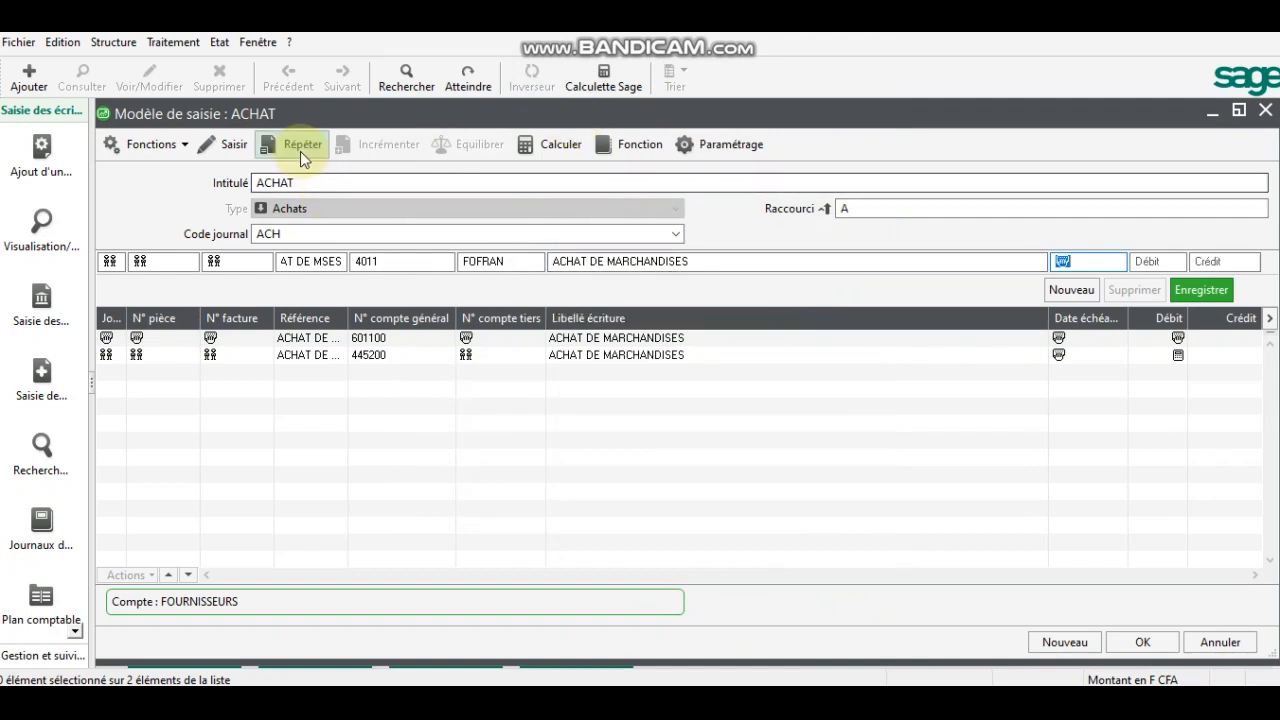
{"action": "left_click", "coordinate": [549, 151]}
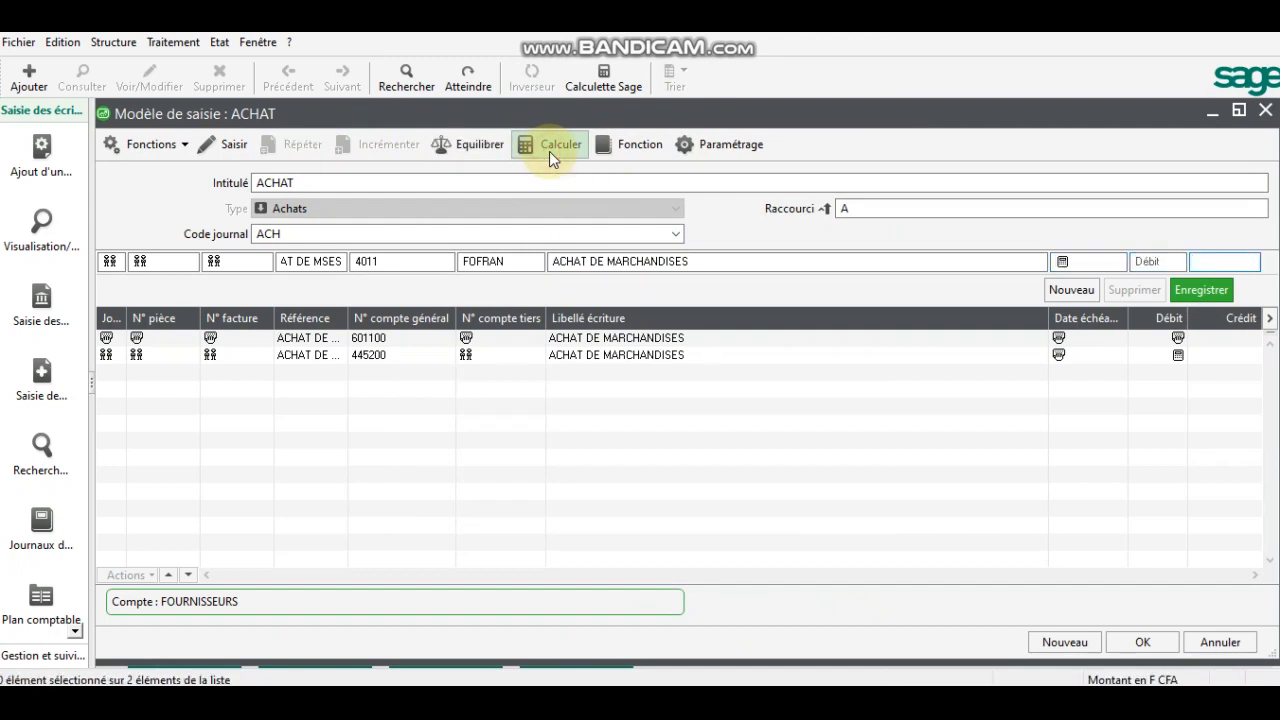
{"action": "left_click", "coordinate": [460, 148]}
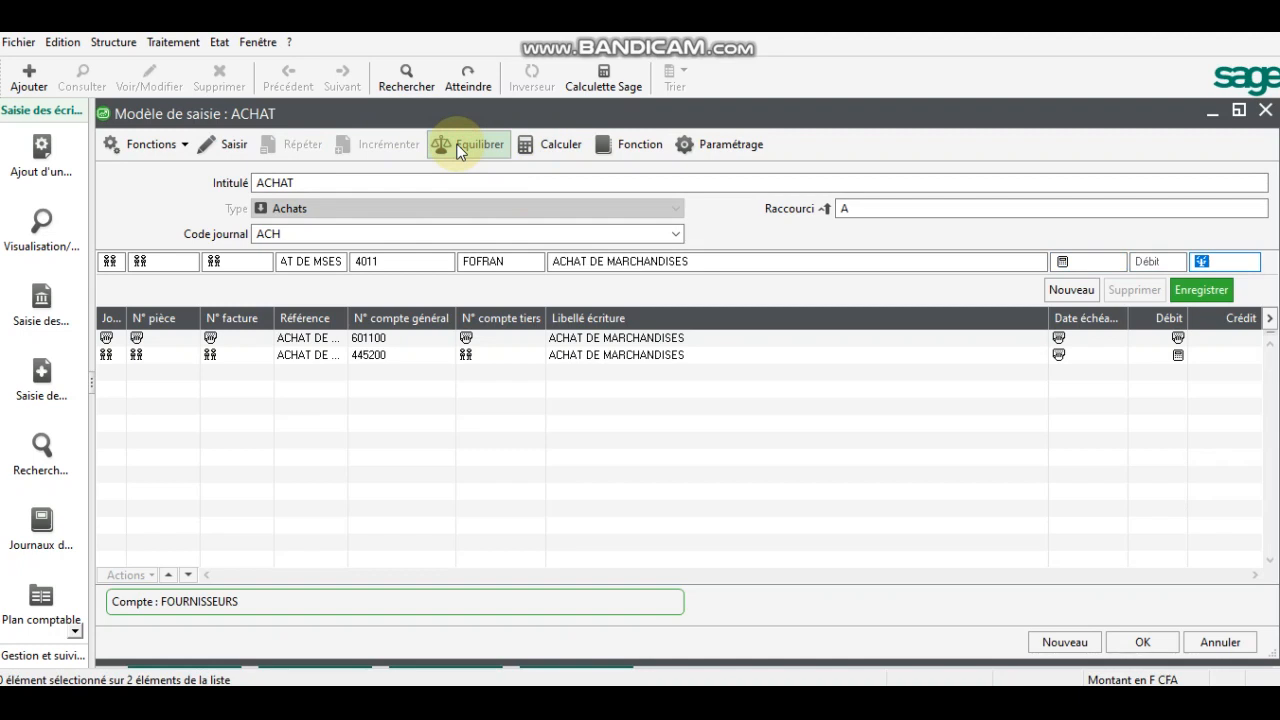
{"action": "key", "text": "Return"}
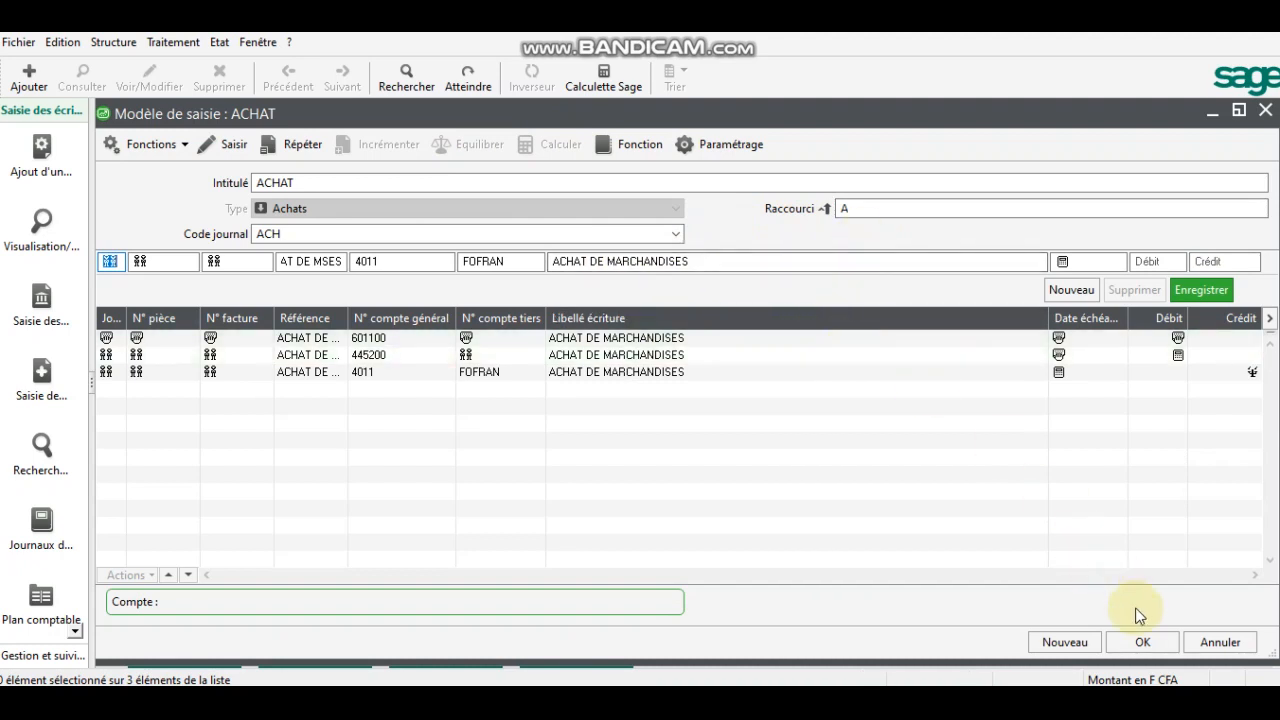
{"action": "left_click", "coordinate": [1142, 634]}
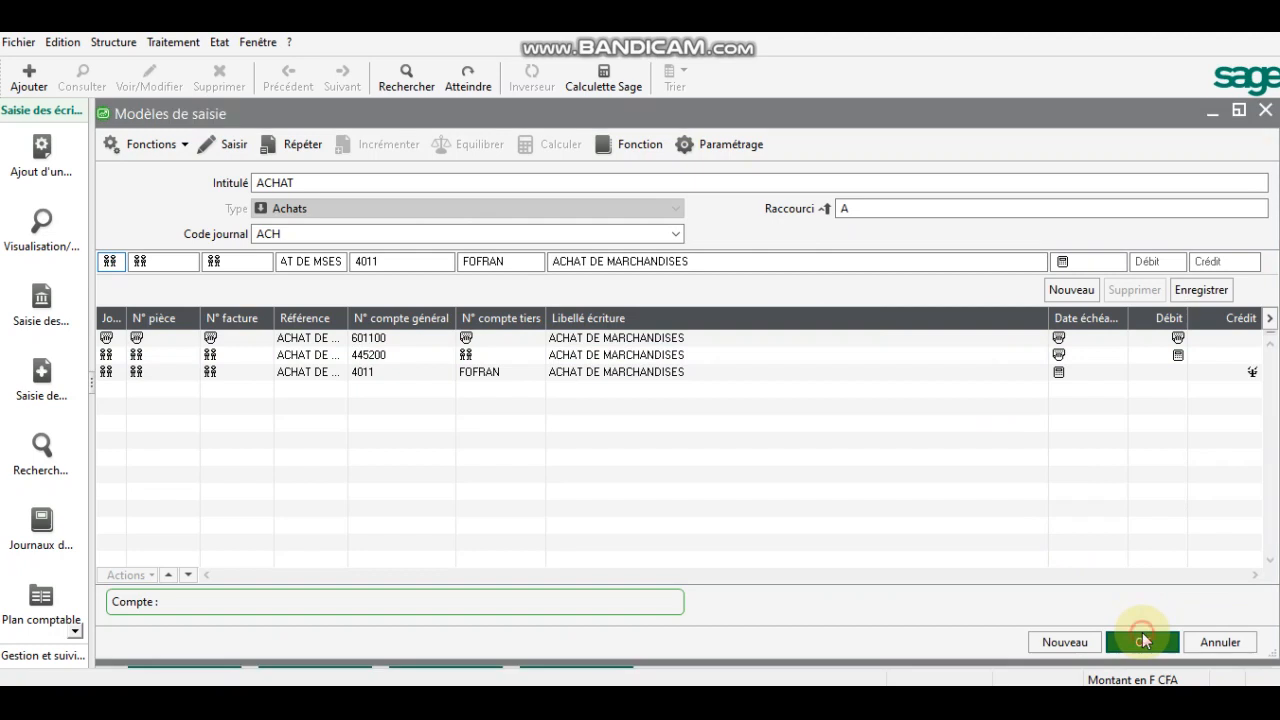
{"action": "left_click", "coordinate": [1265, 110]}
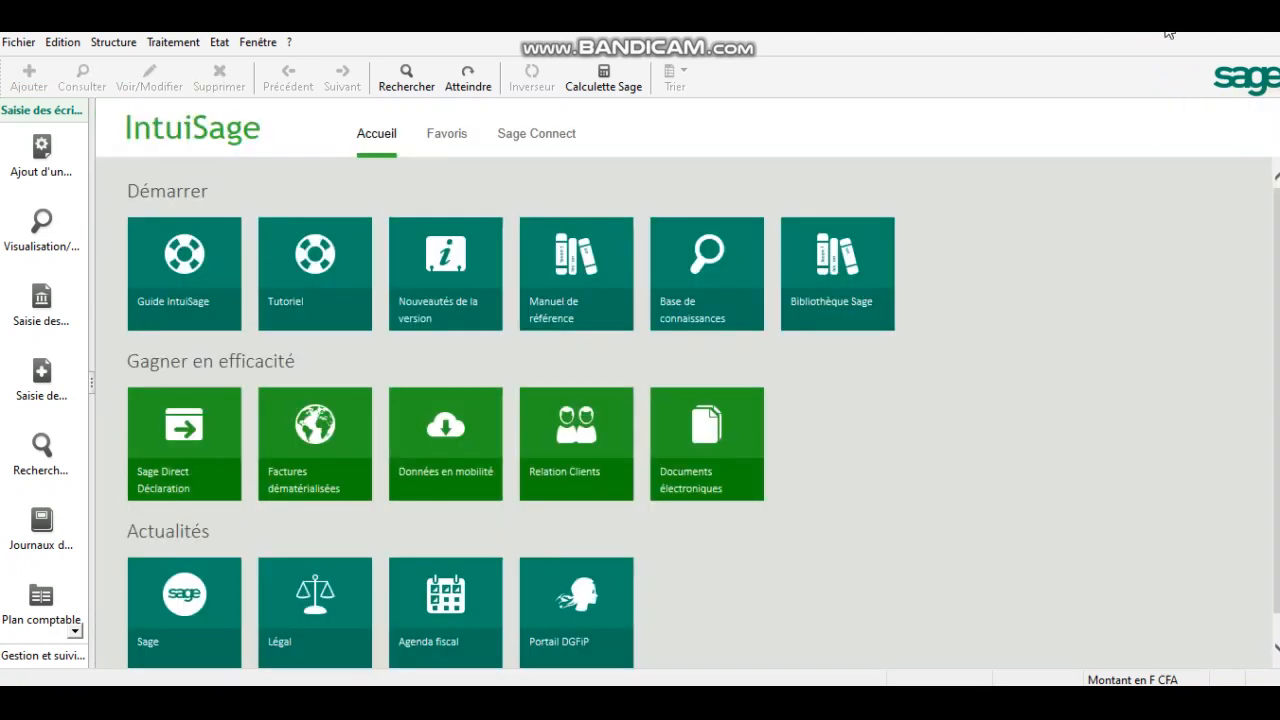
Open the mars20 purchase journal (JOURNAL ACHAT) from the entry journals and apply the ACHAT entry template.
{"action": "left_click", "coordinate": [193, 49]}
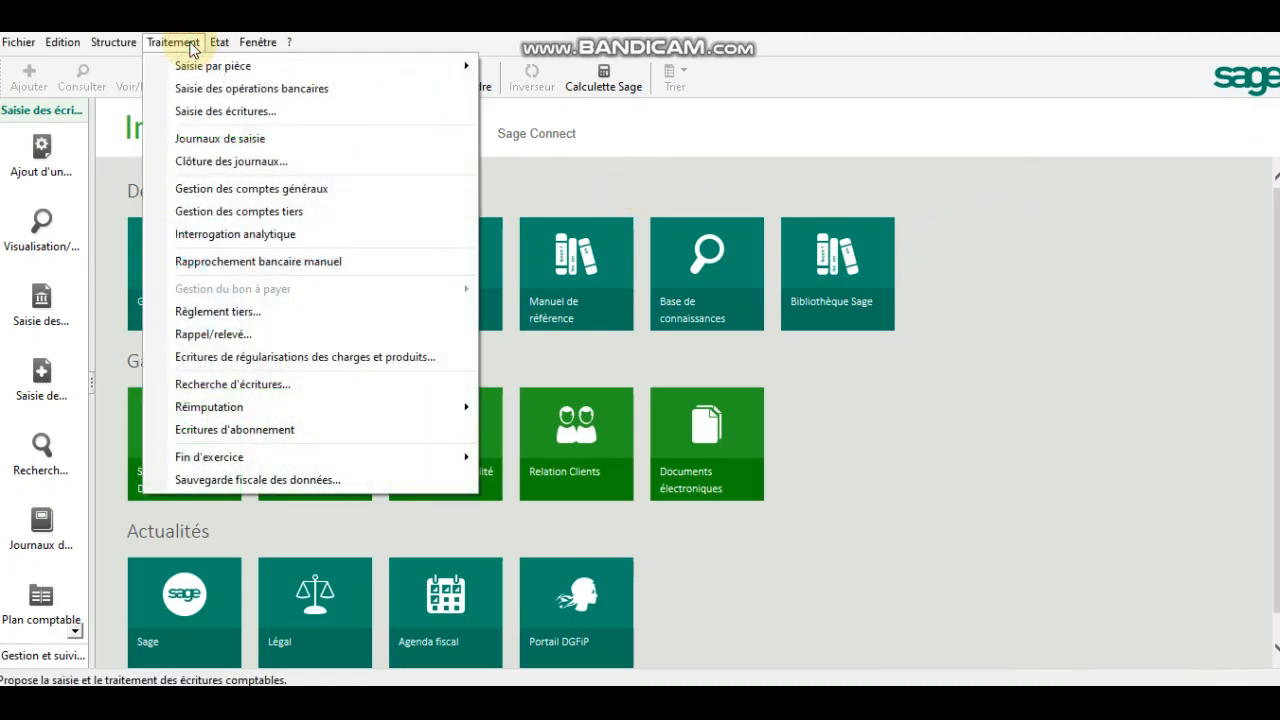
{"action": "left_click", "coordinate": [219, 137]}
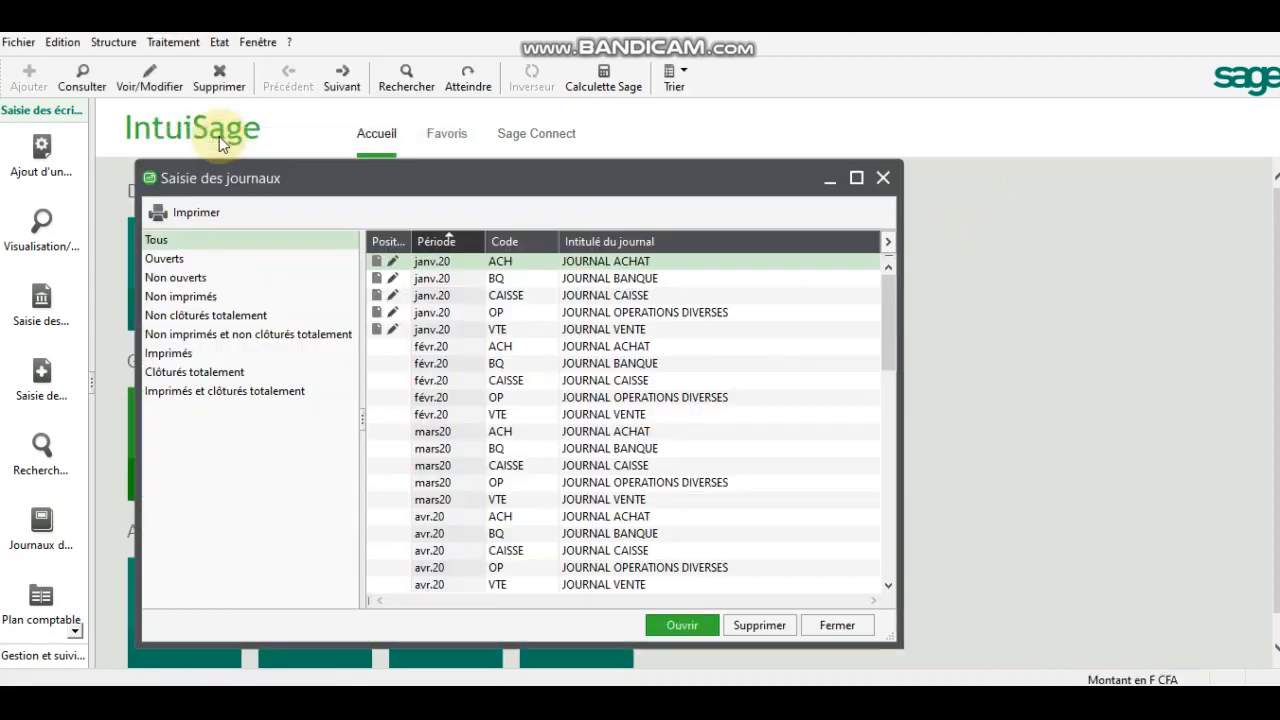
{"action": "left_click", "coordinate": [855, 178]}
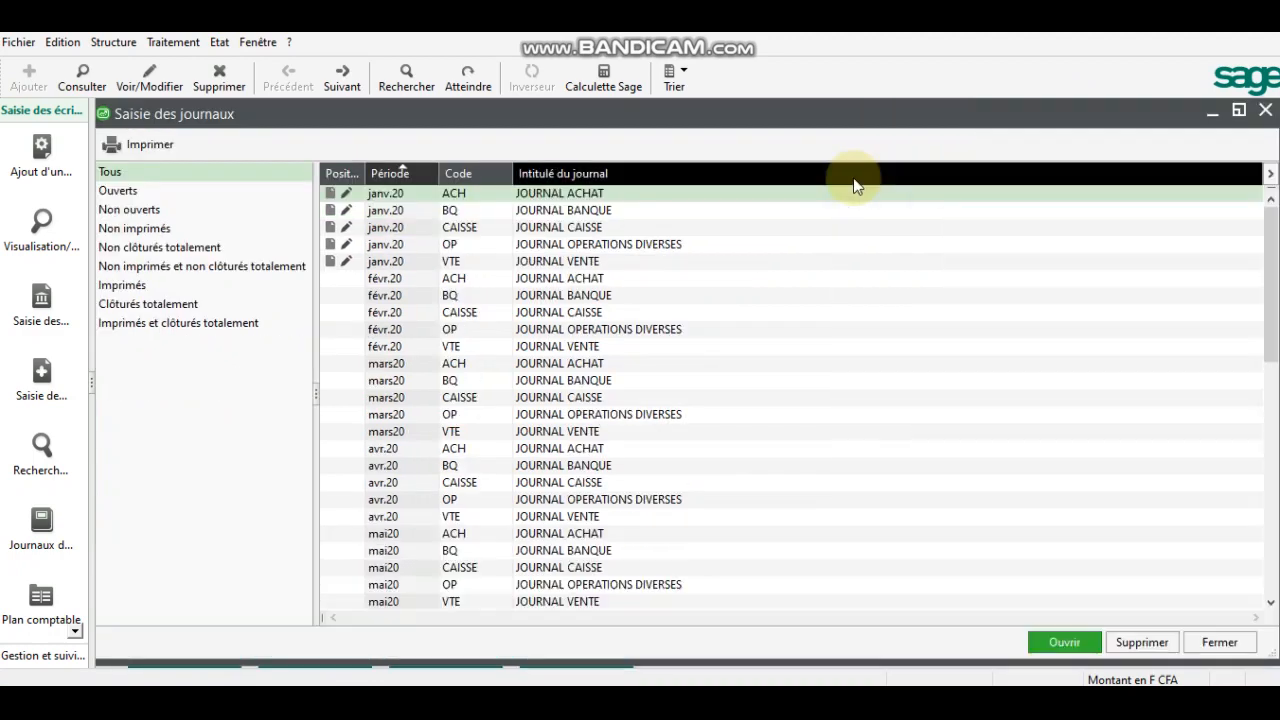
{"action": "double_click", "coordinate": [793, 200]}
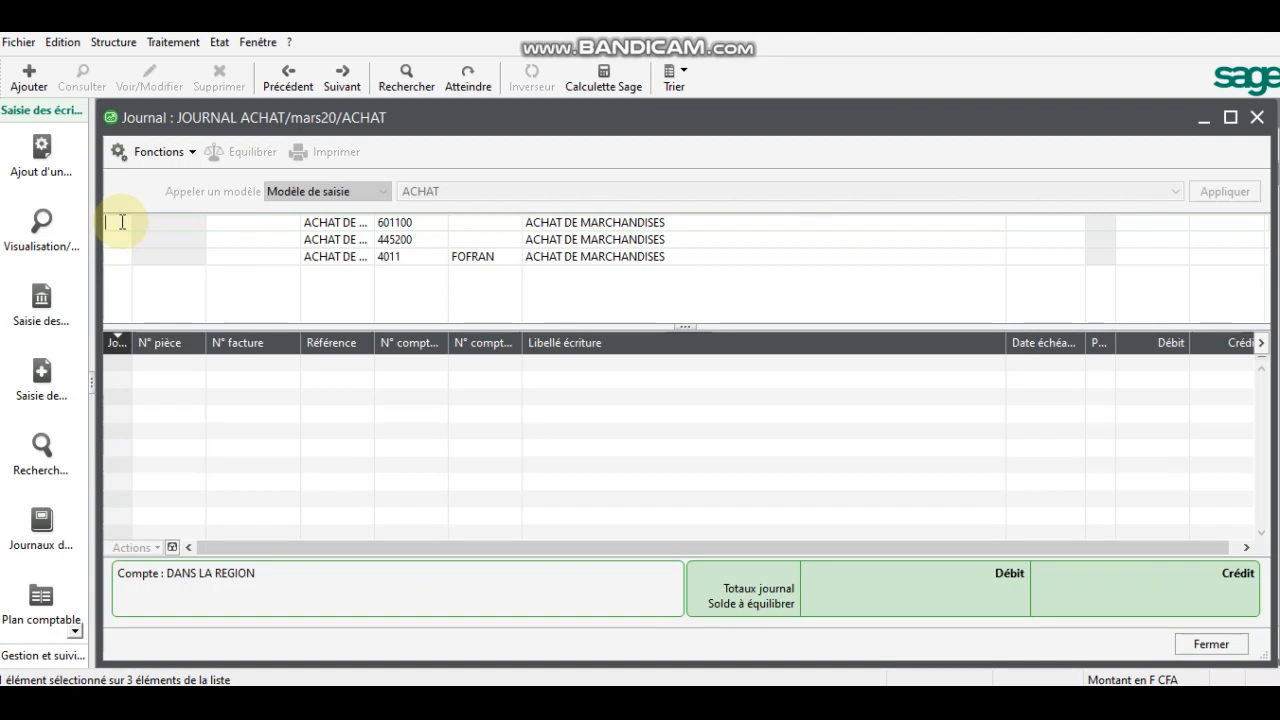
Set the entry's day to 8 and its invoice number to FACT000008.
{"action": "type", "text": "8"}
{"action": "key", "text": "Tab"}
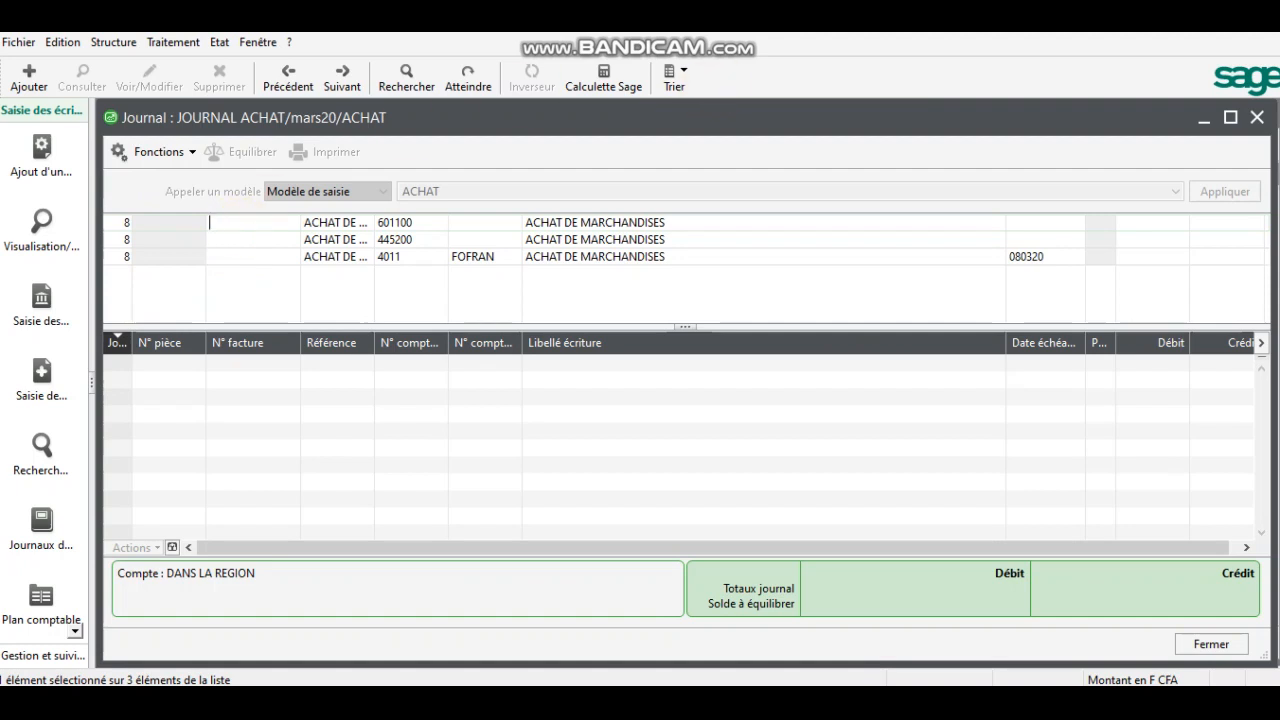
{"action": "left_click", "coordinate": [1168, 32]}
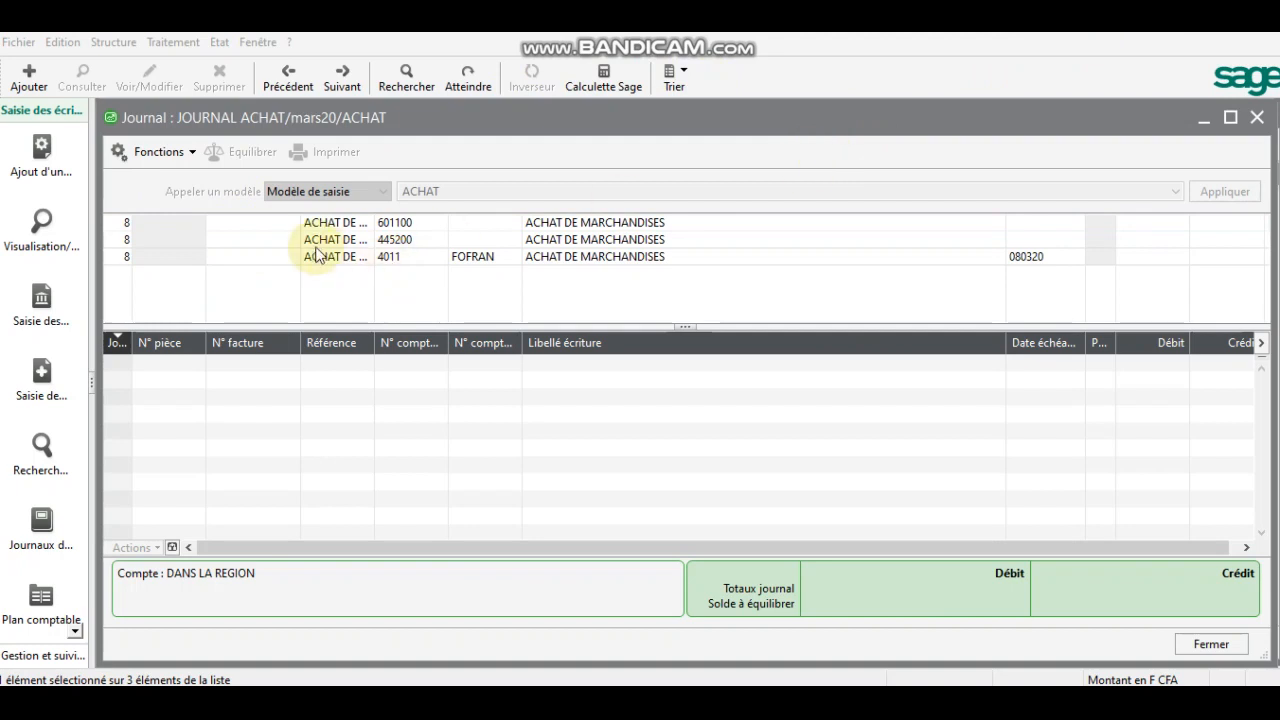
{"action": "left_click", "coordinate": [263, 222]}
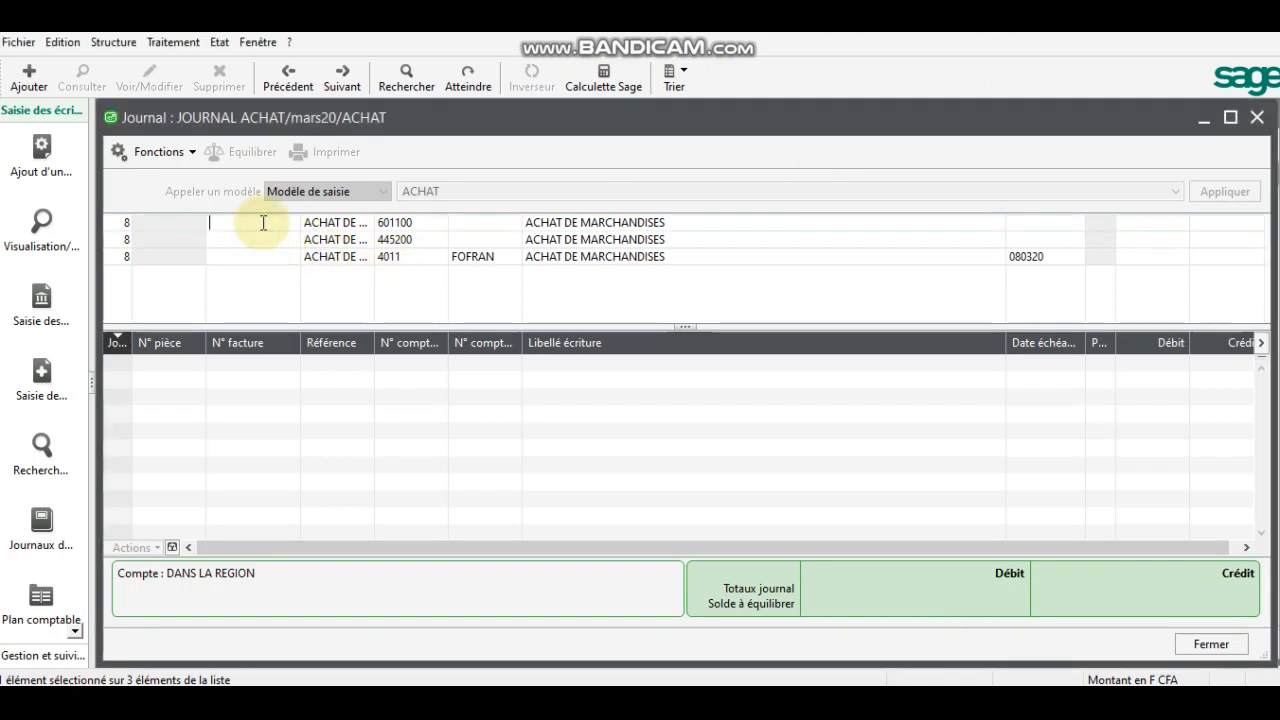
{"action": "type", "text": "FACT000008"}
{"action": "key", "text": "Return"}
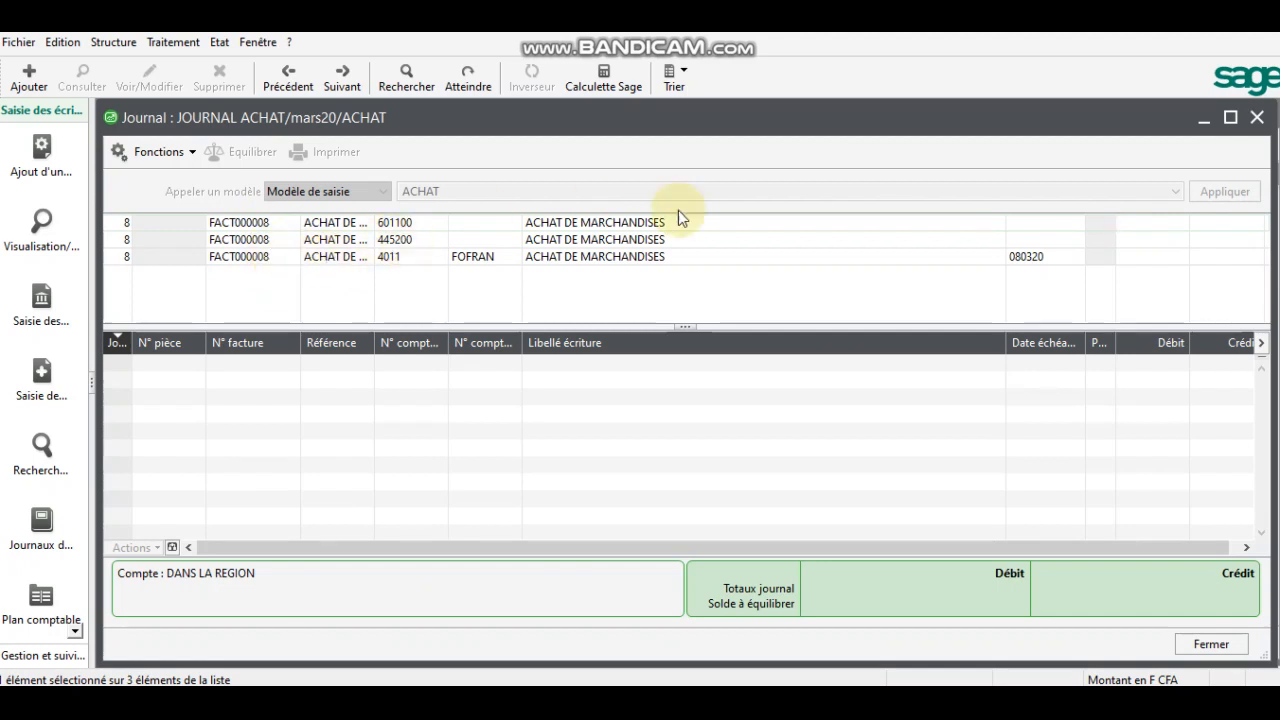
Enter a debit of 100000 for account 601100, validate the templated entry and maximize the journal window.
{"action": "type", "text": "100000"}
{"action": "key", "text": "Return"}
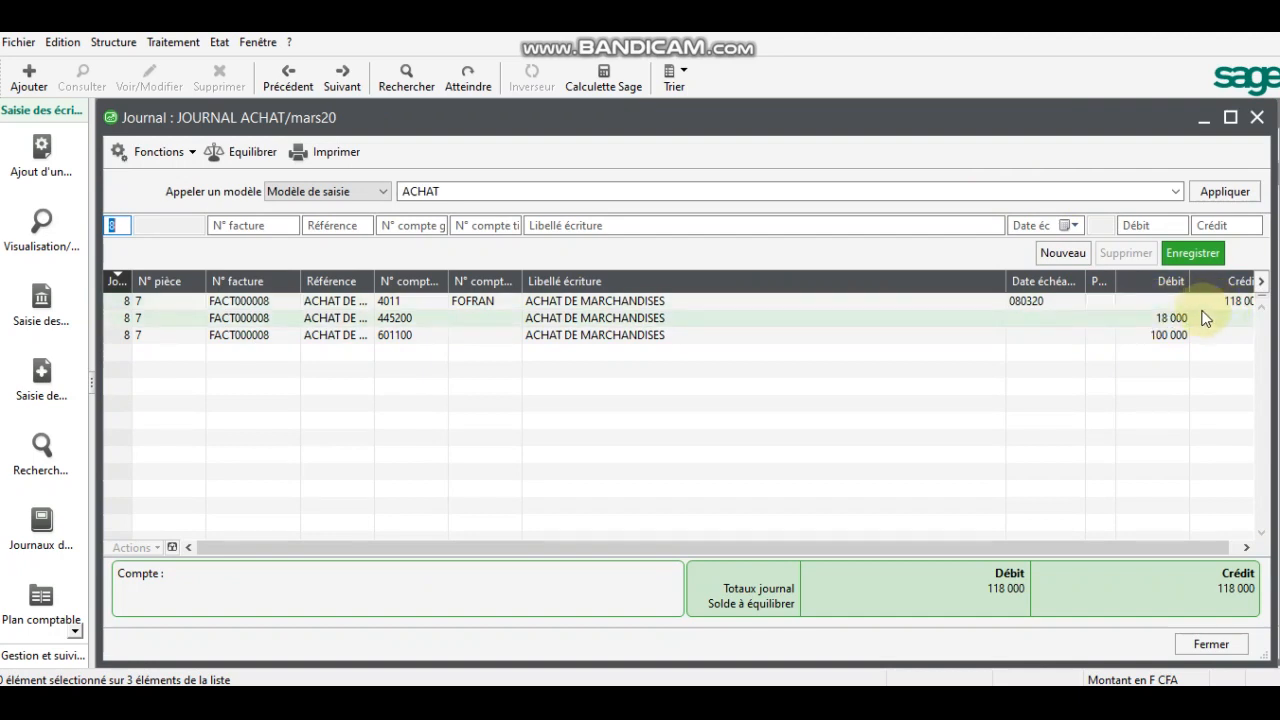
{"action": "left_click", "coordinate": [1230, 117]}
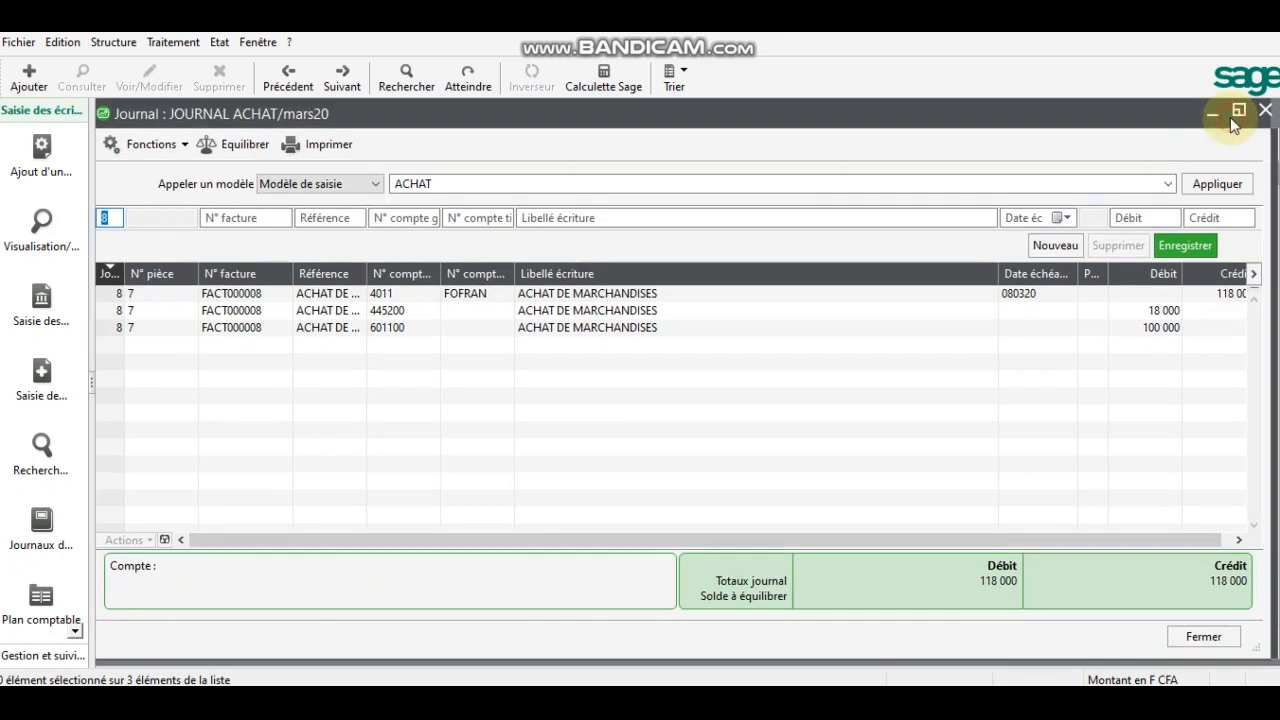